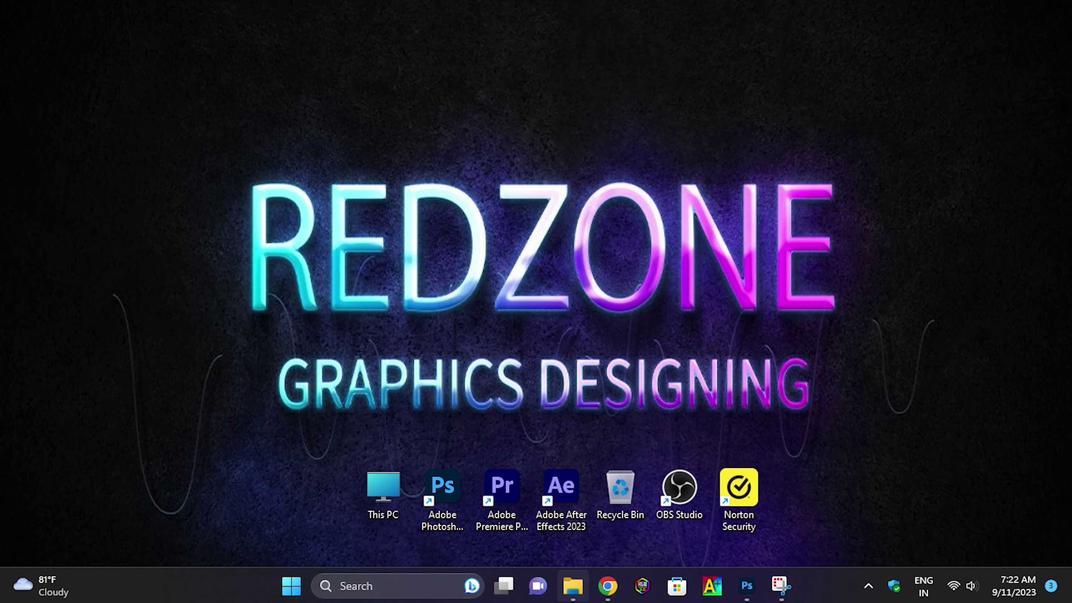
- Open 15.png, the Ganesha picture, from the Kovil PNG folder in the Photos viewer
left_click(573, 588)
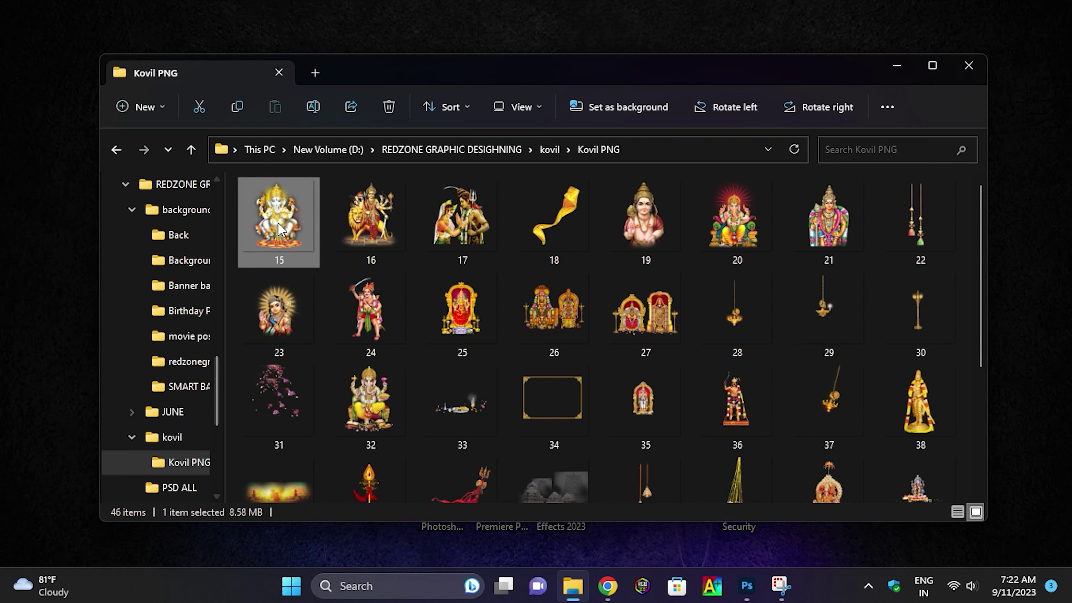
right_click(278, 221)
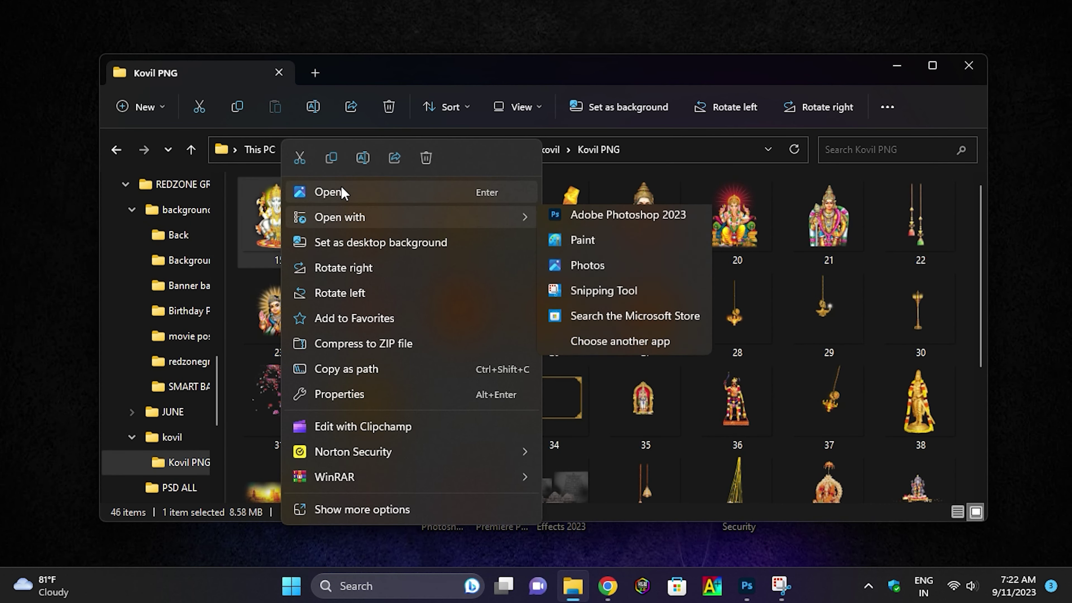
left_click(341, 192)
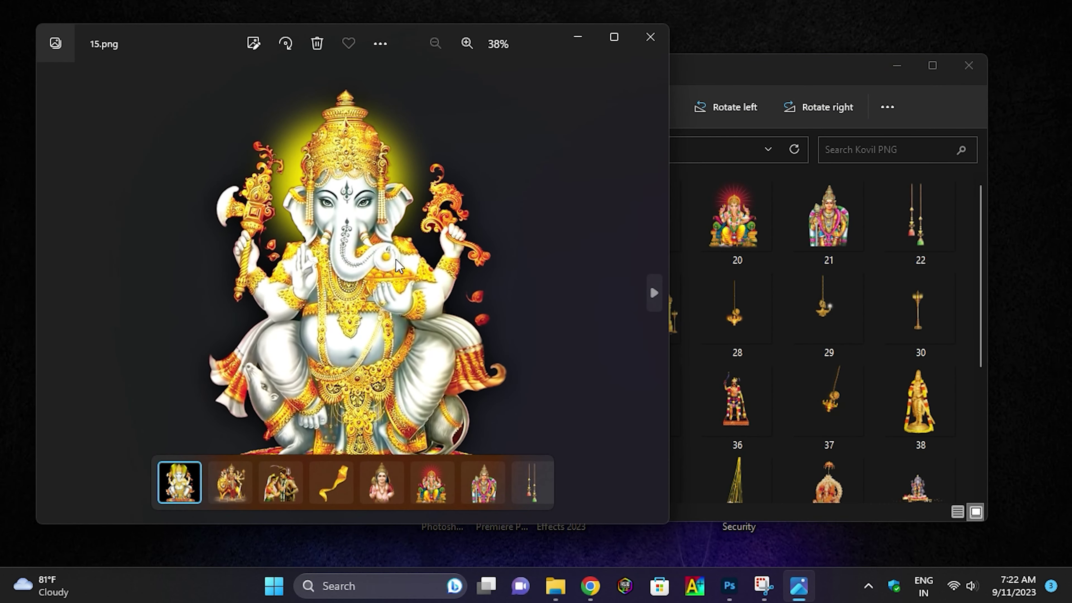
- Step through images 16.png to 31.png, ending on the falling flower petals
key("Right")
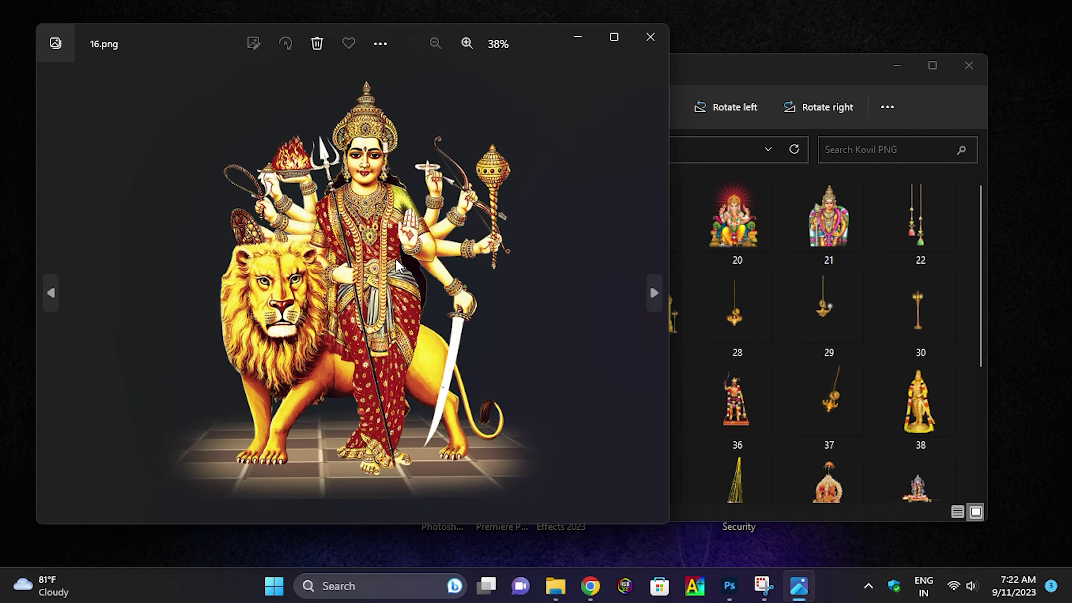
key("Right")
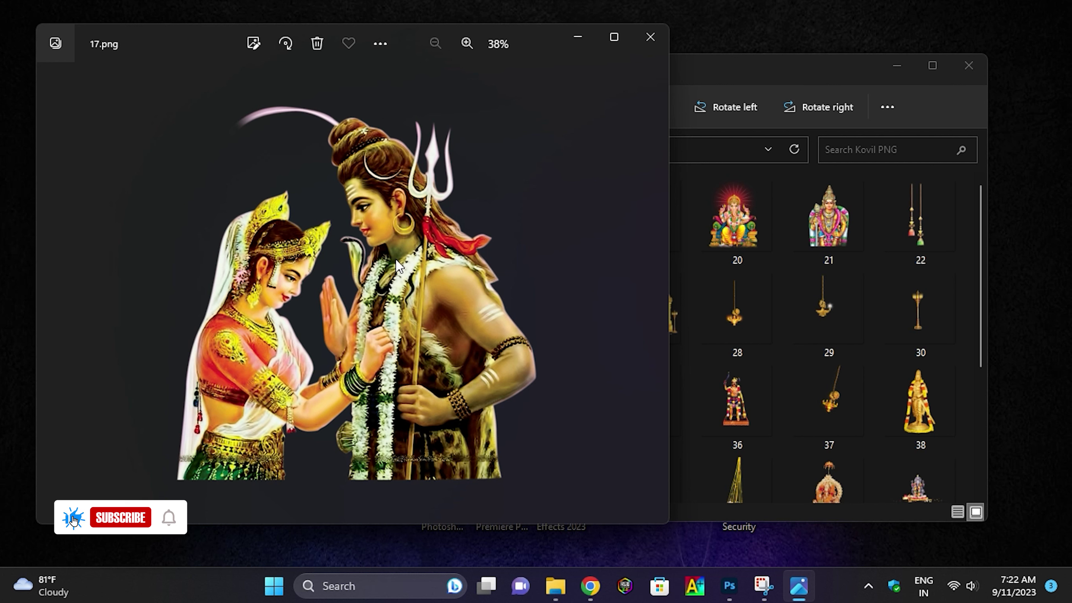
key("Right")
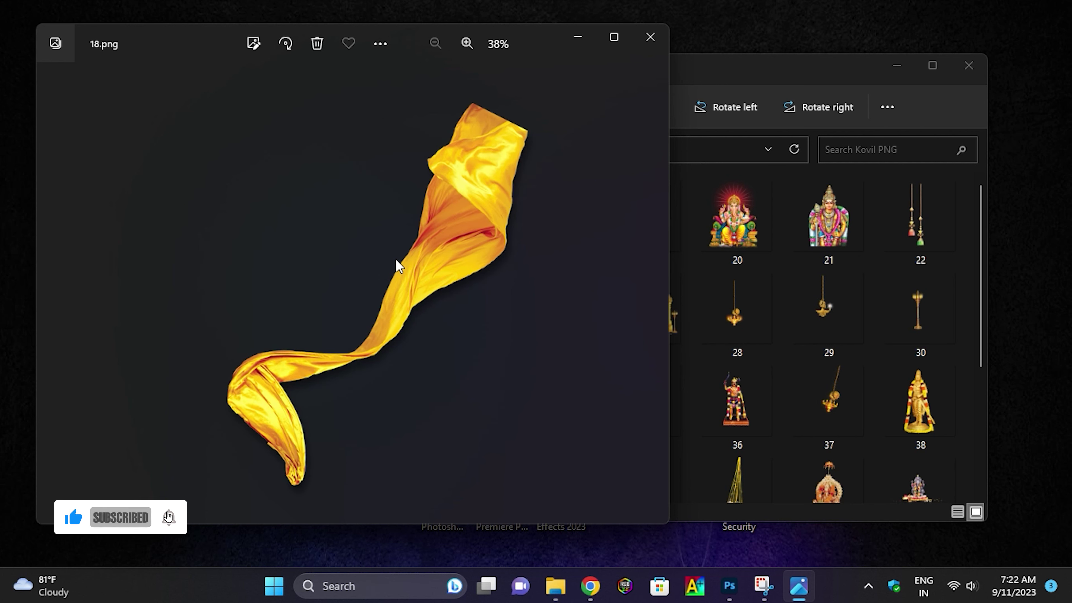
key("Right")
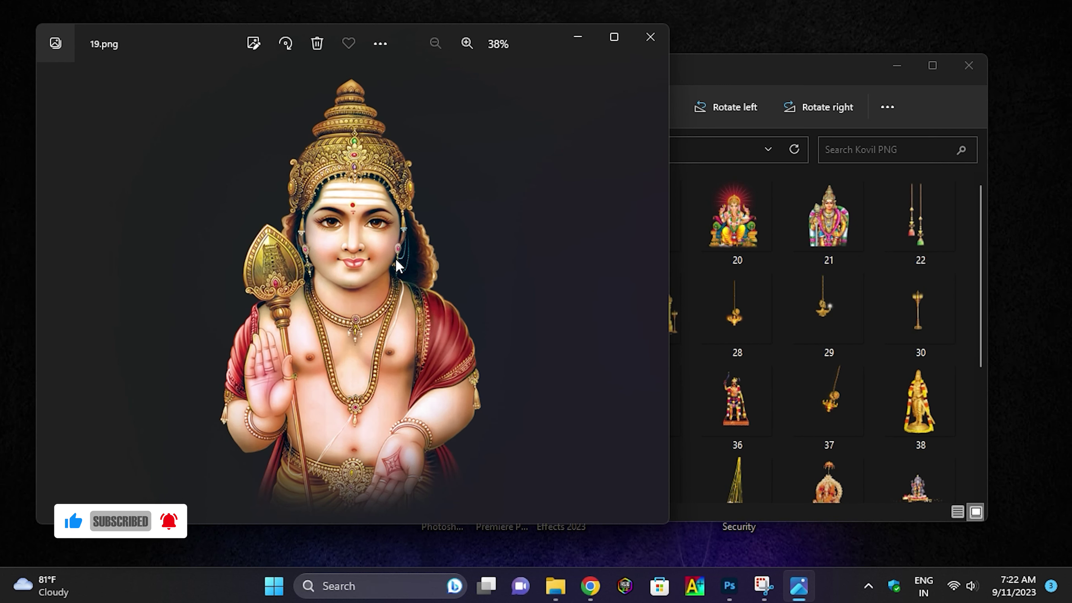
key("Right")
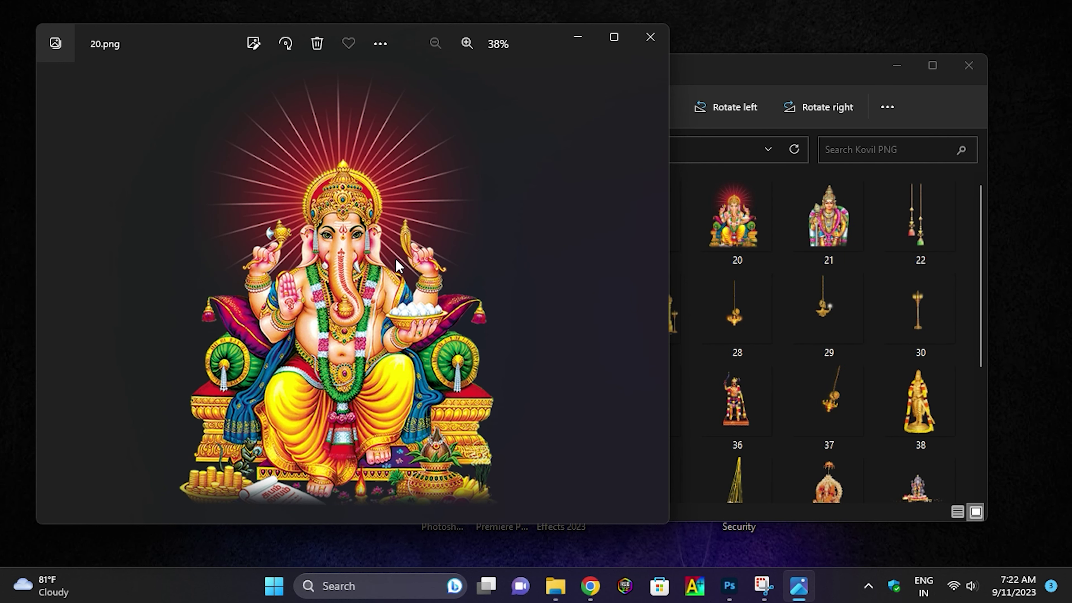
key("Right")
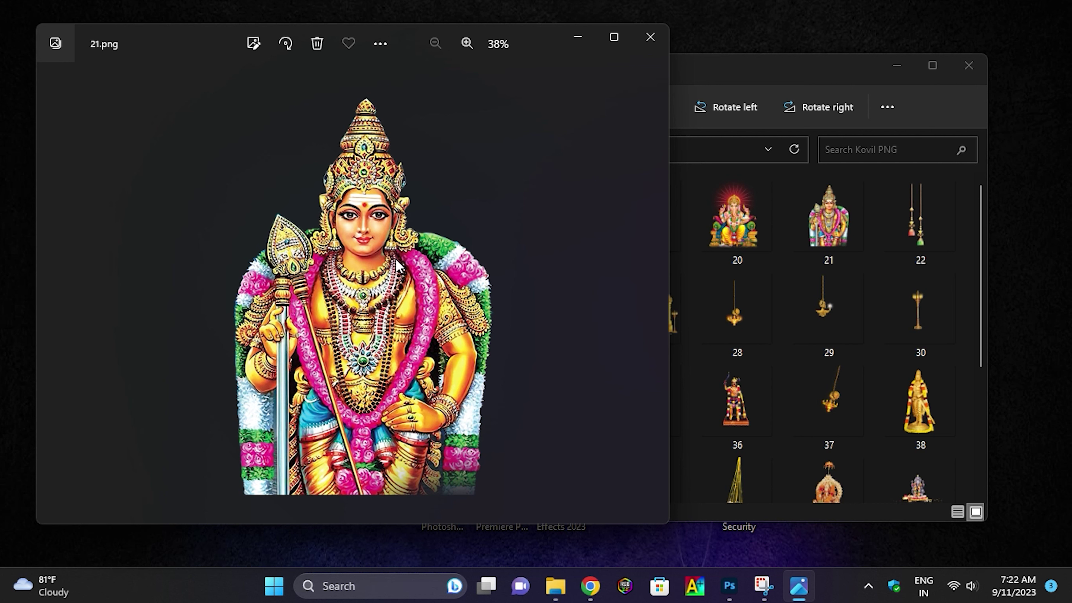
key("Right")
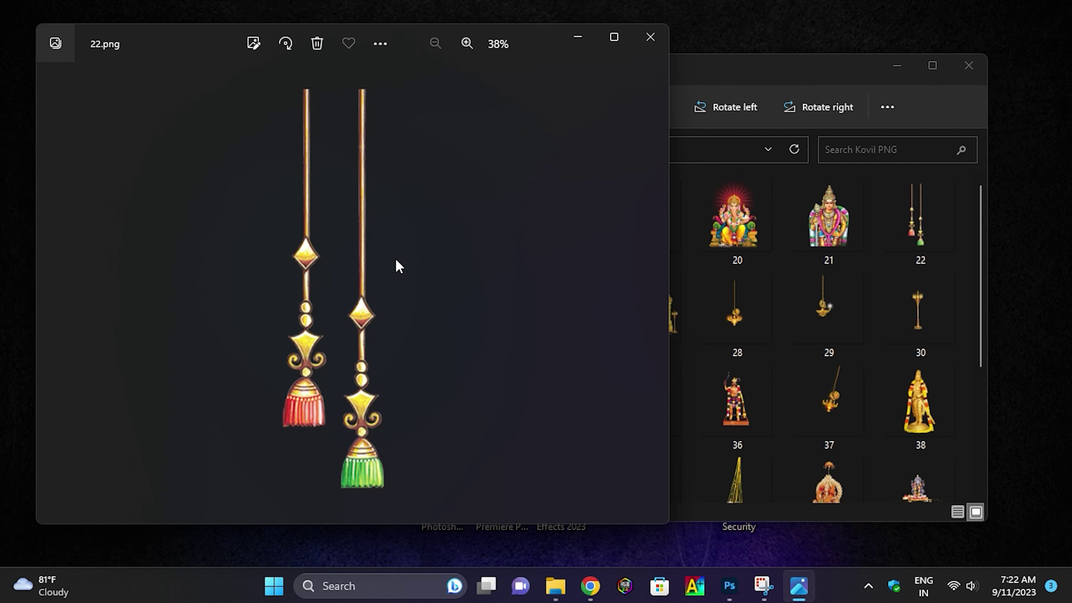
key("Right")
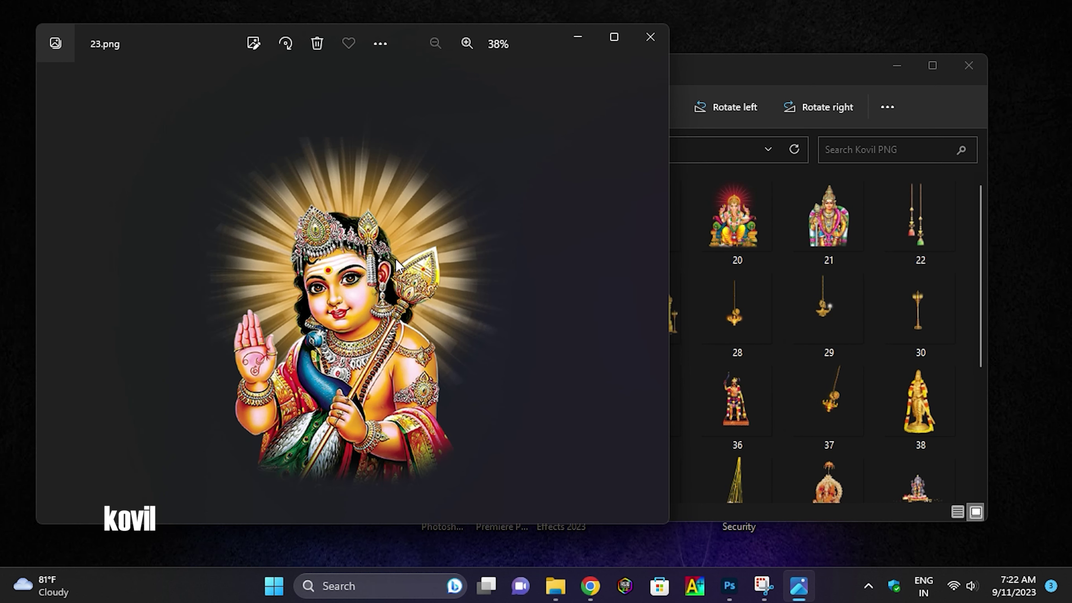
key("Right")
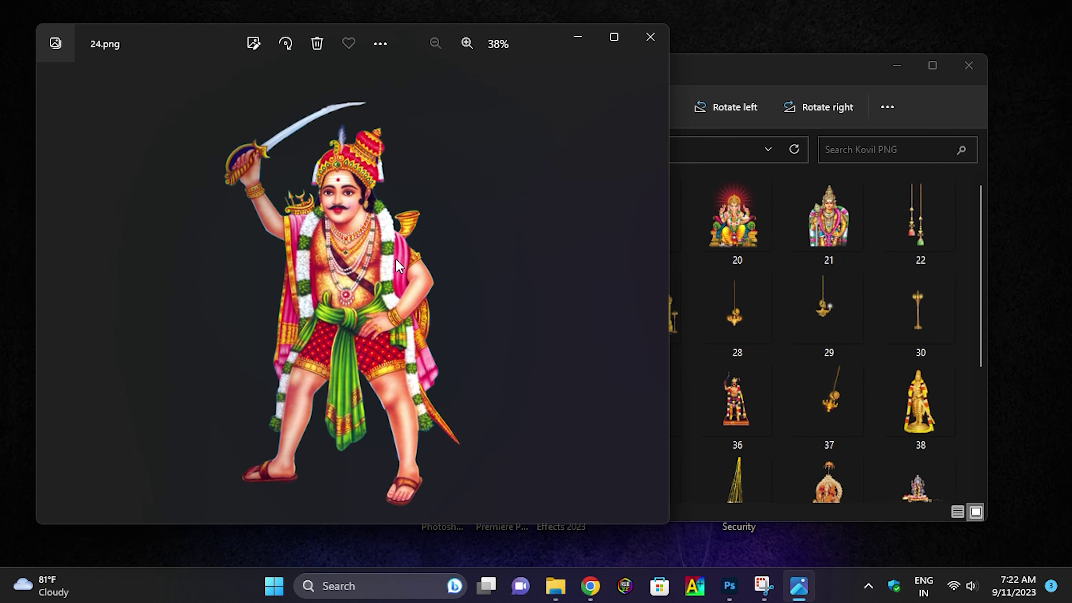
key("Right")
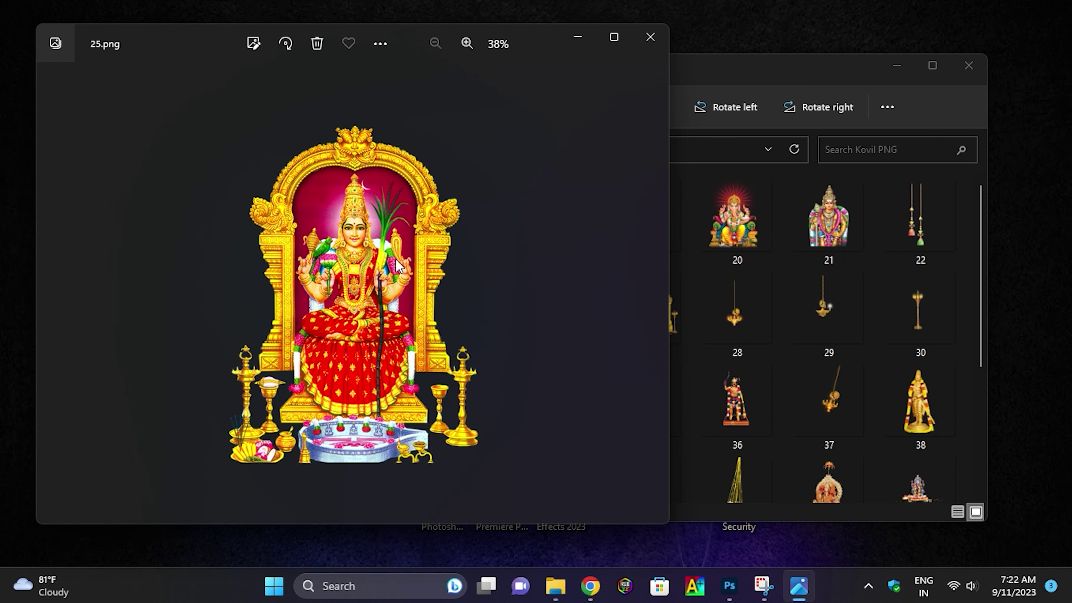
key("Right")
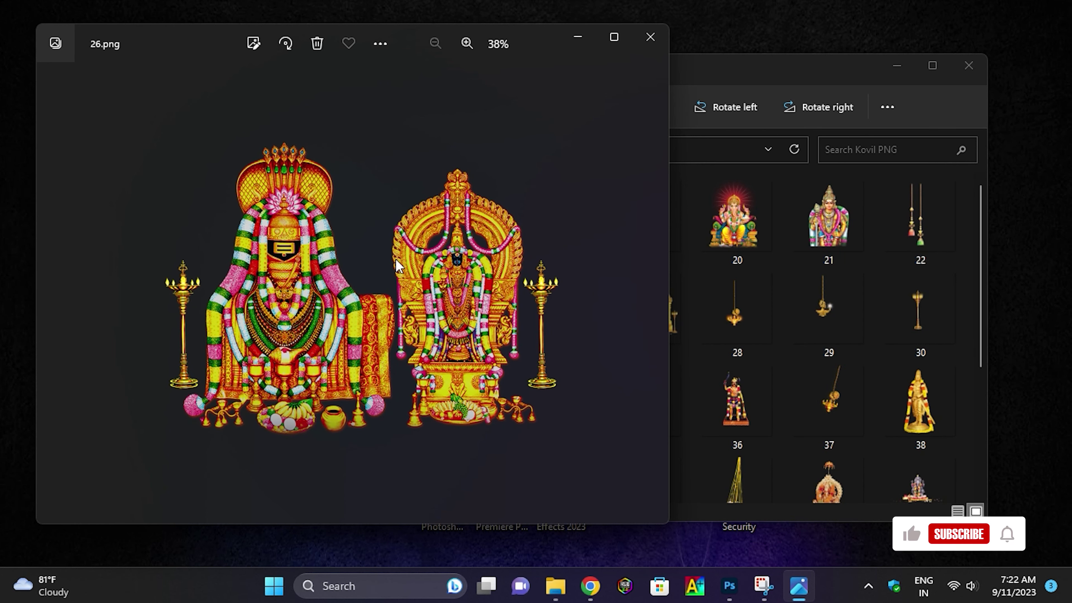
key("Right")
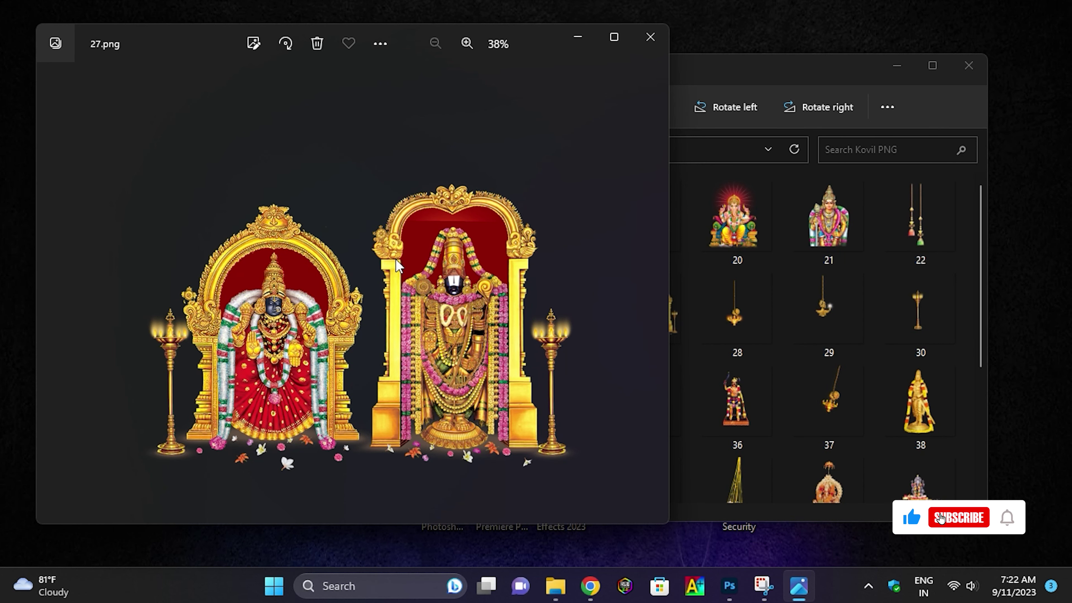
key("Right")
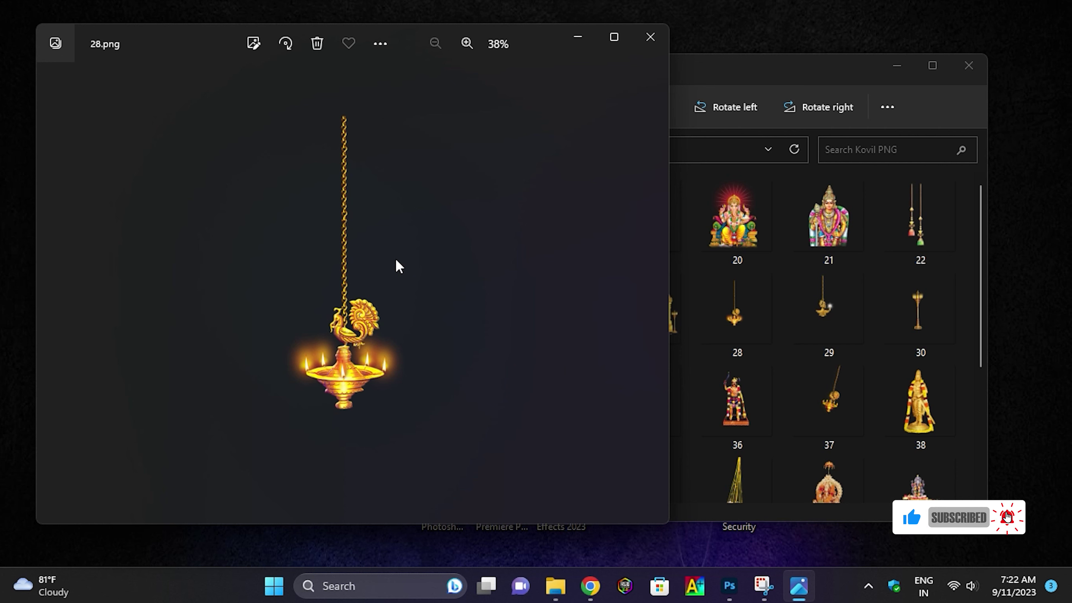
key("Right")
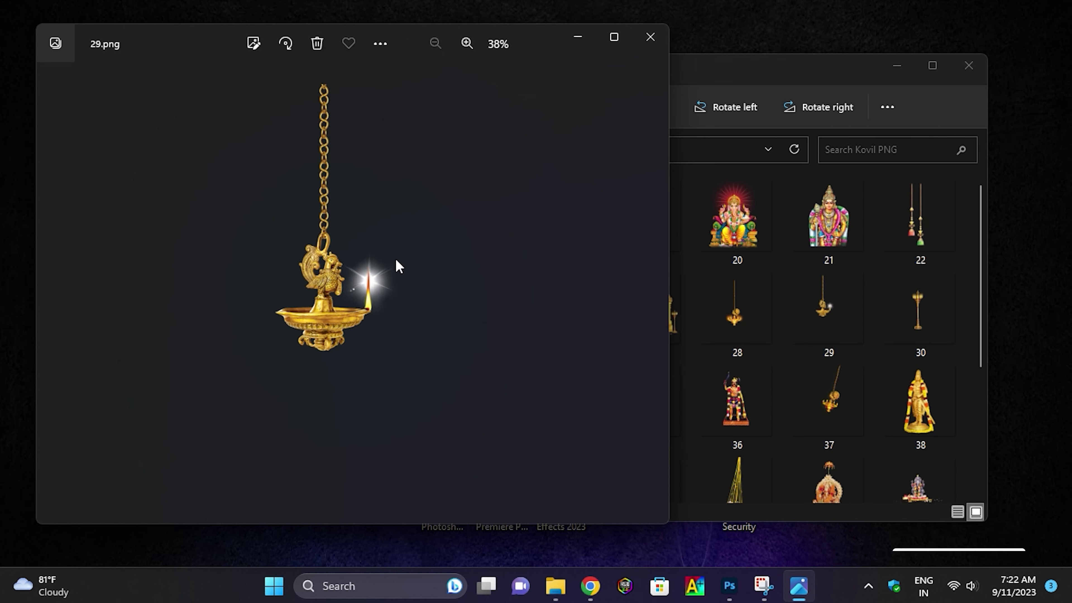
key("Right")
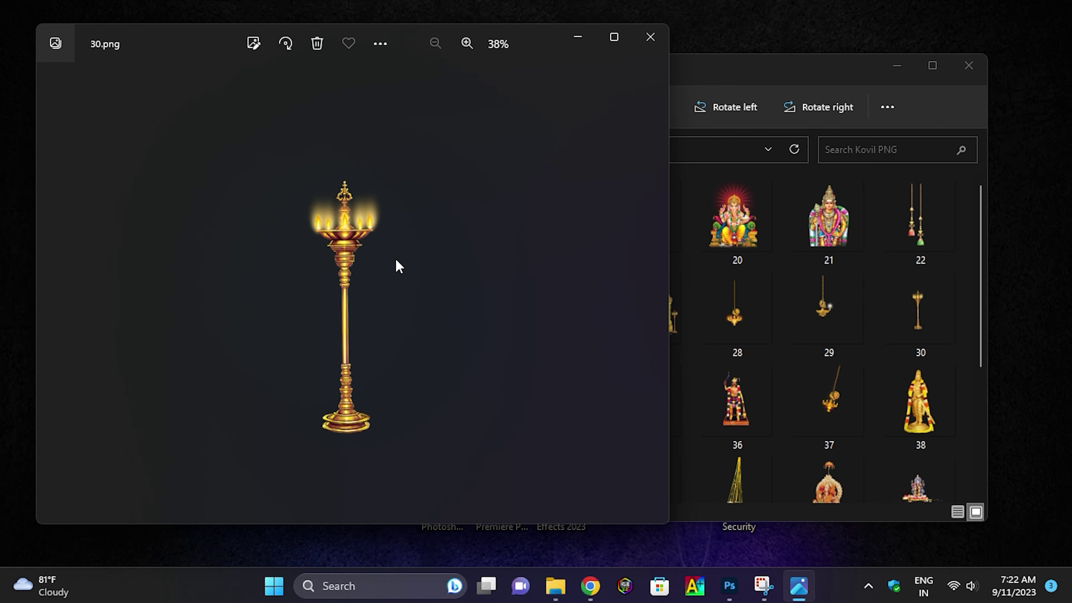
key("Right")
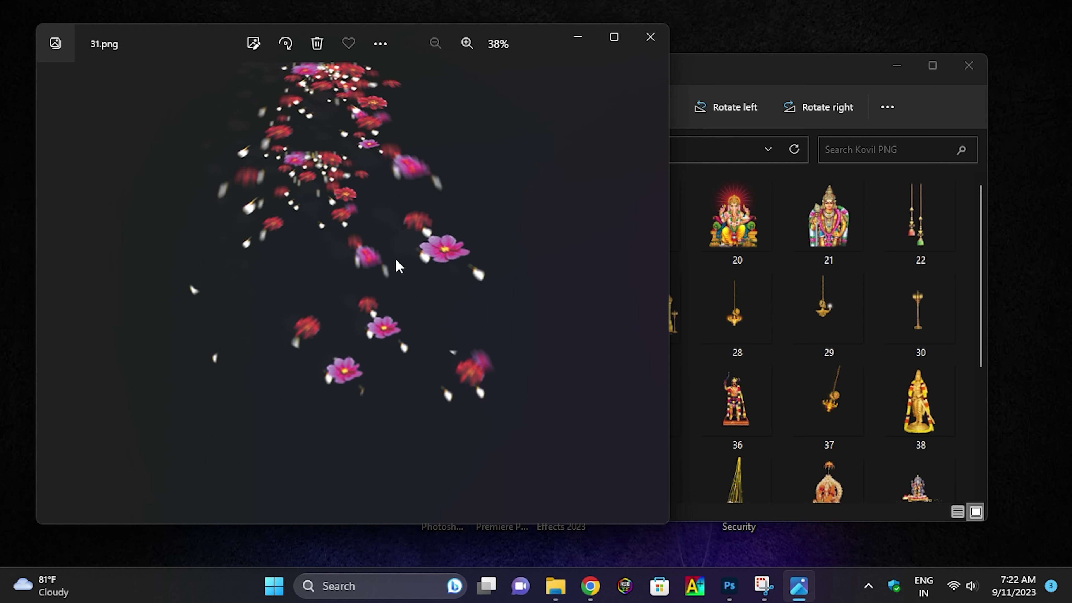
- Page from 32.png past the spear, bells and shrines to 59.png, the golden temple tower
key("Right")
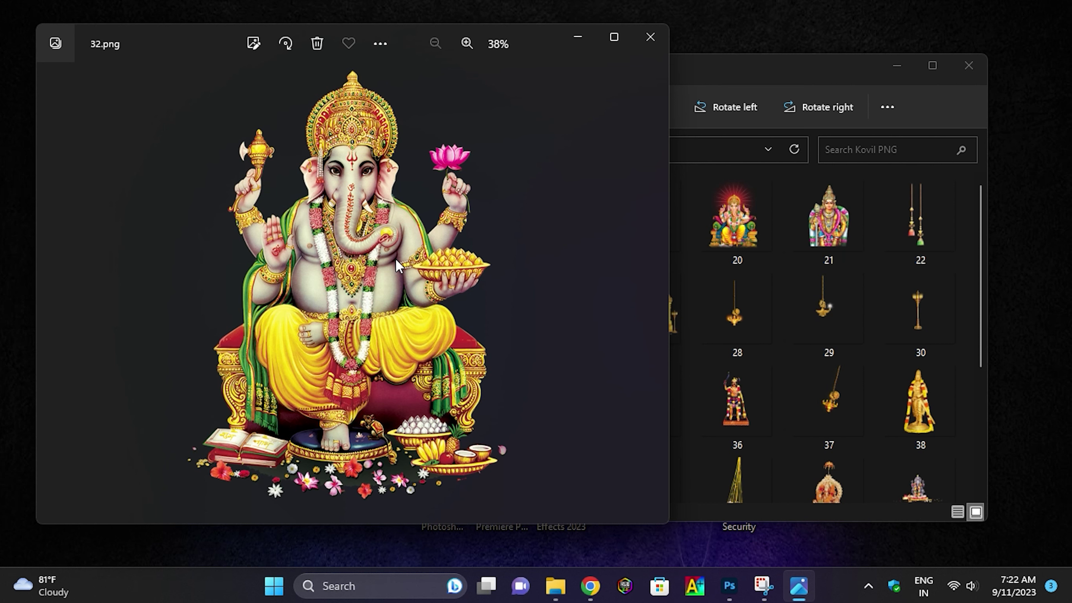
key("Right")
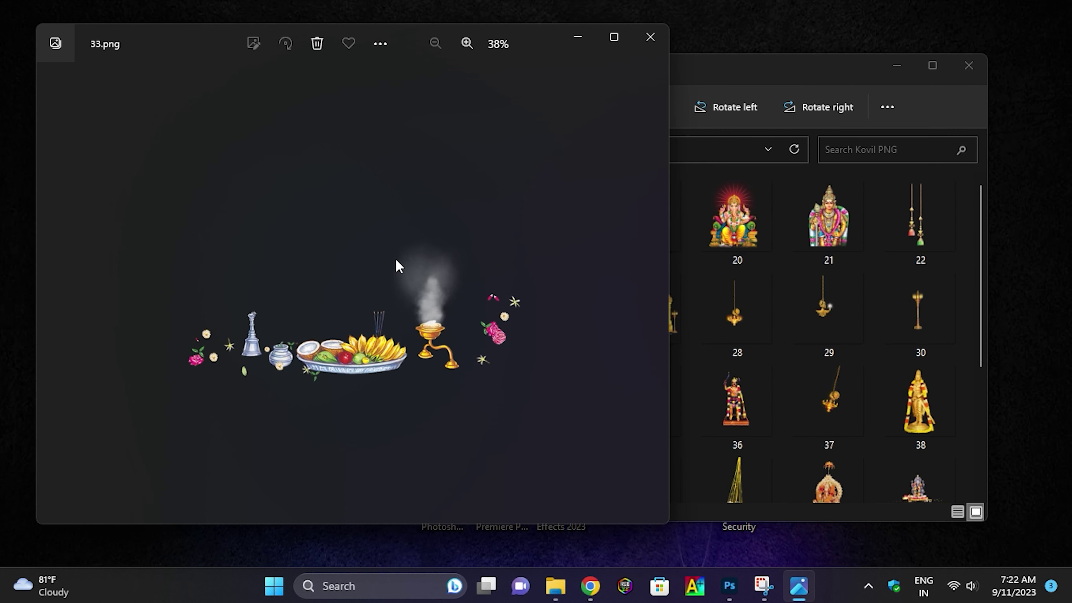
key("Right")
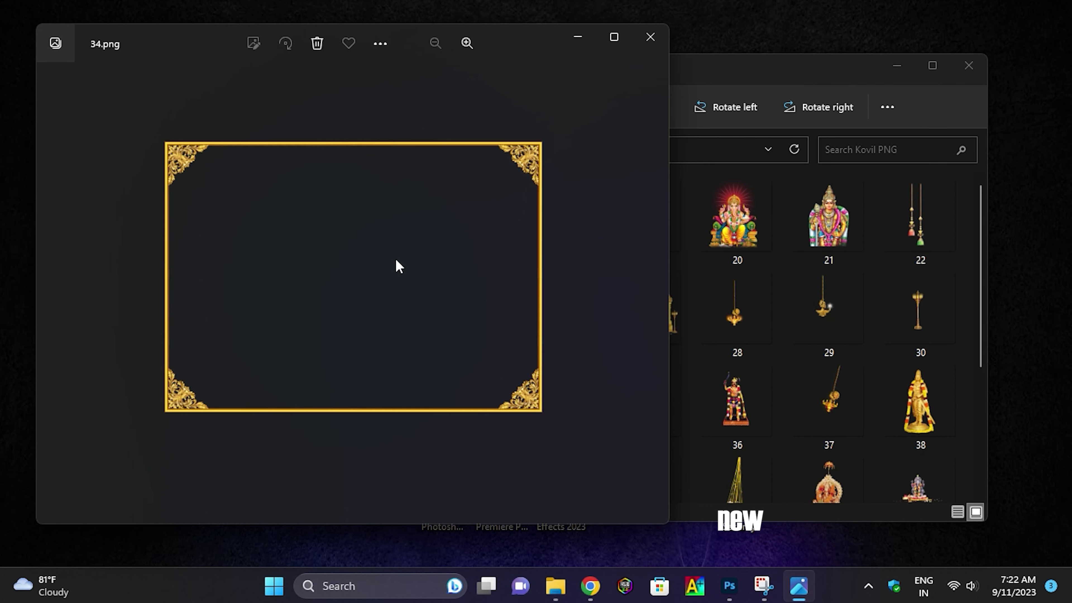
key("Right")
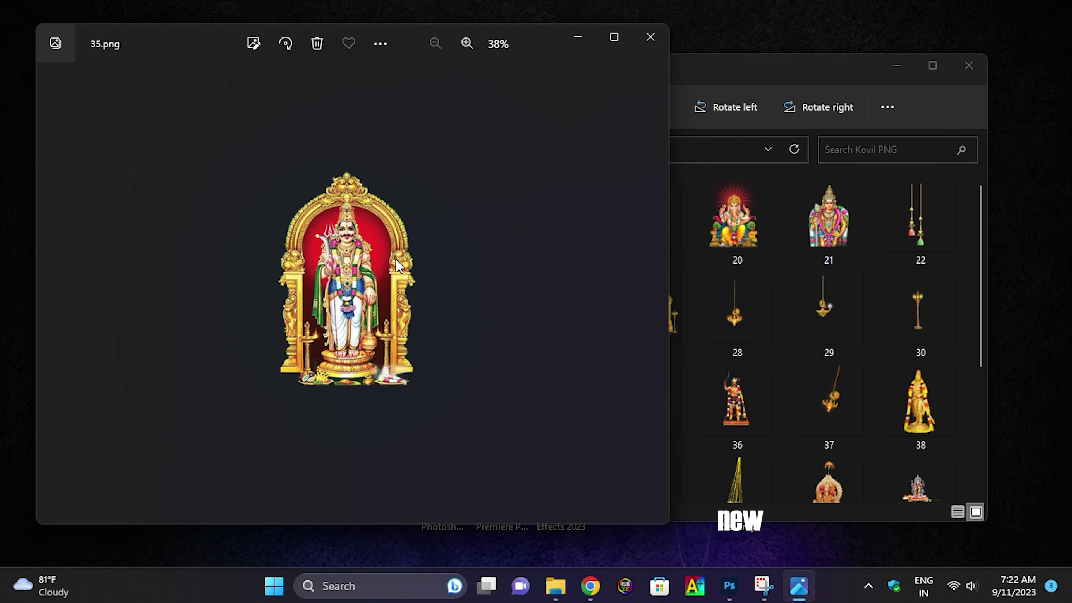
key("Right")
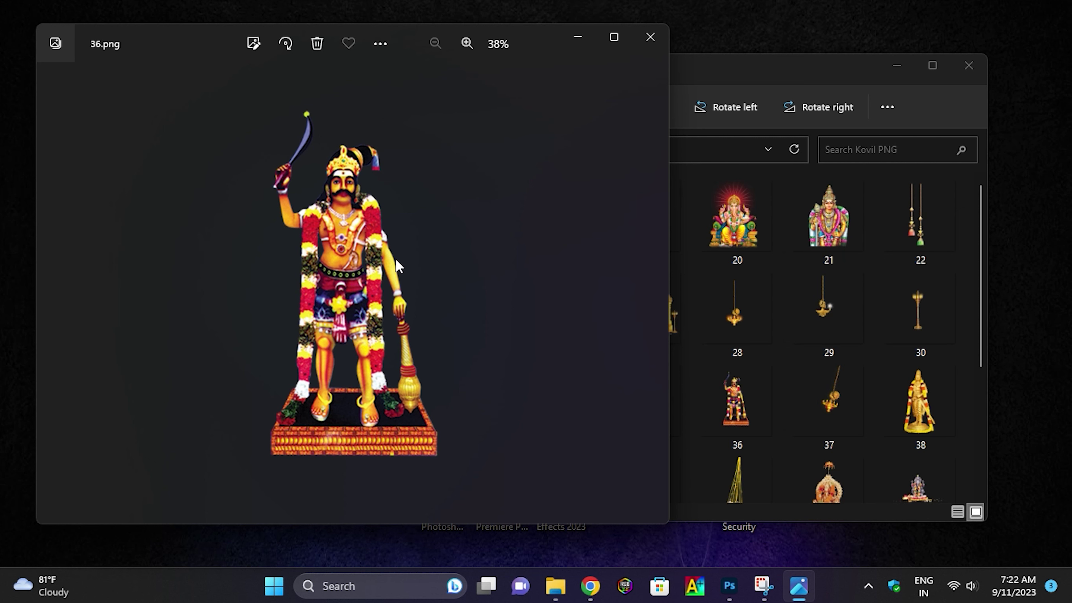
key("Right")
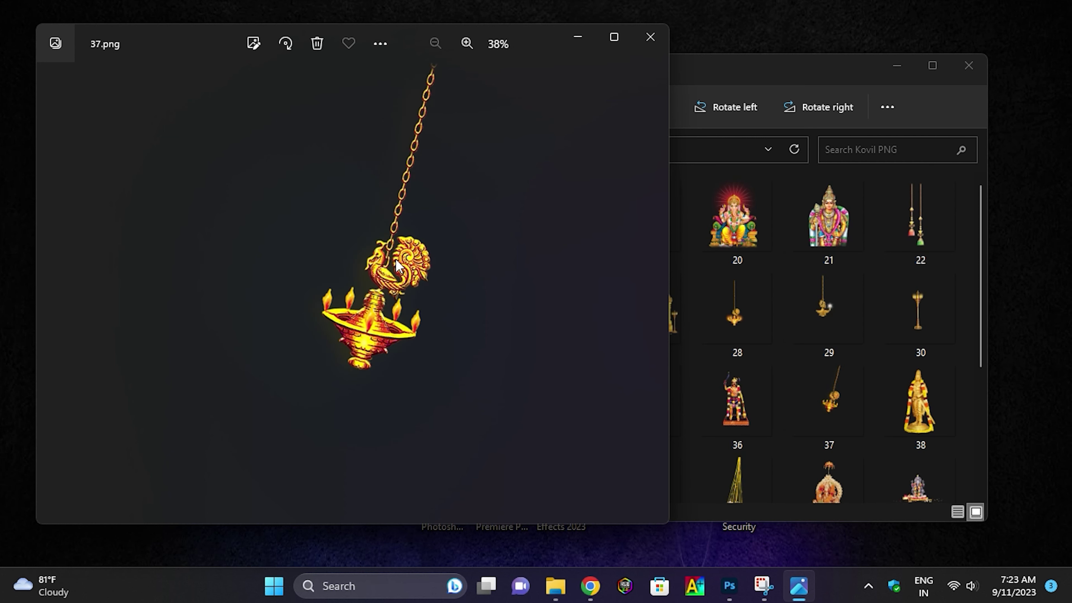
key("Right")
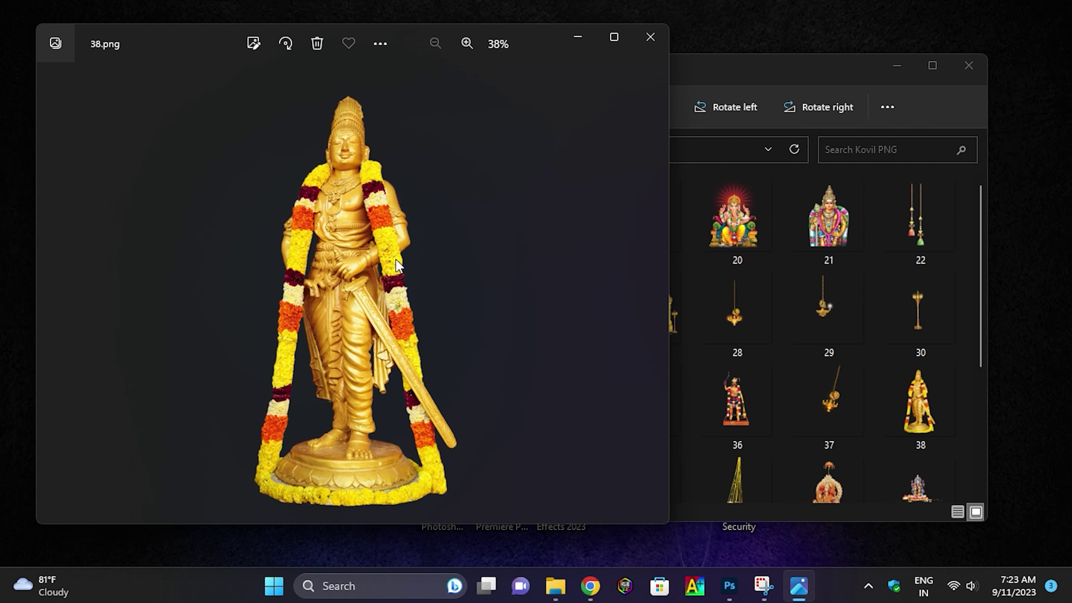
key("Right")
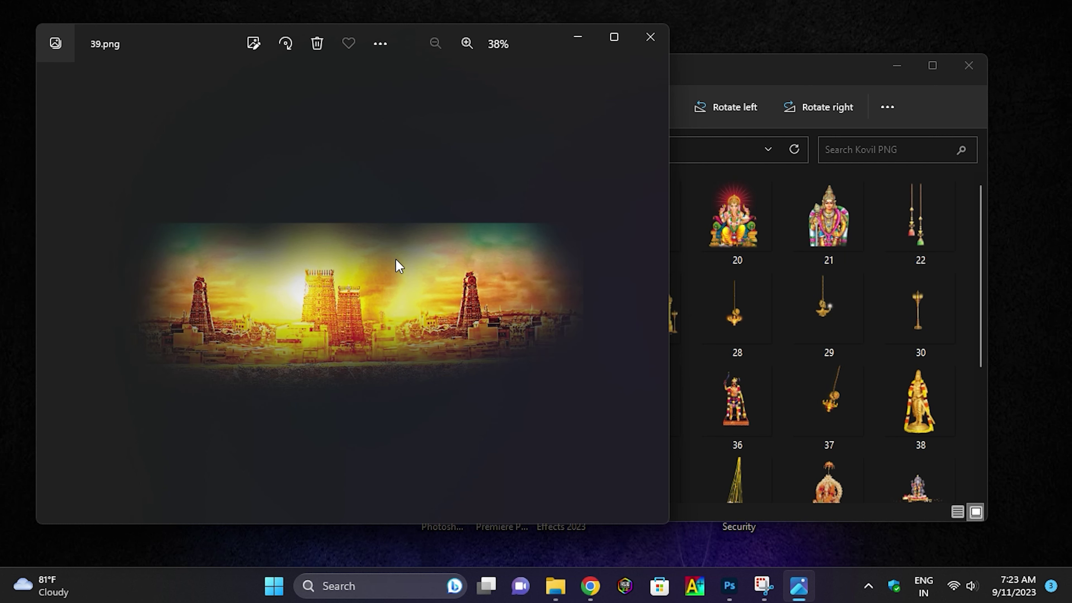
key("Right")
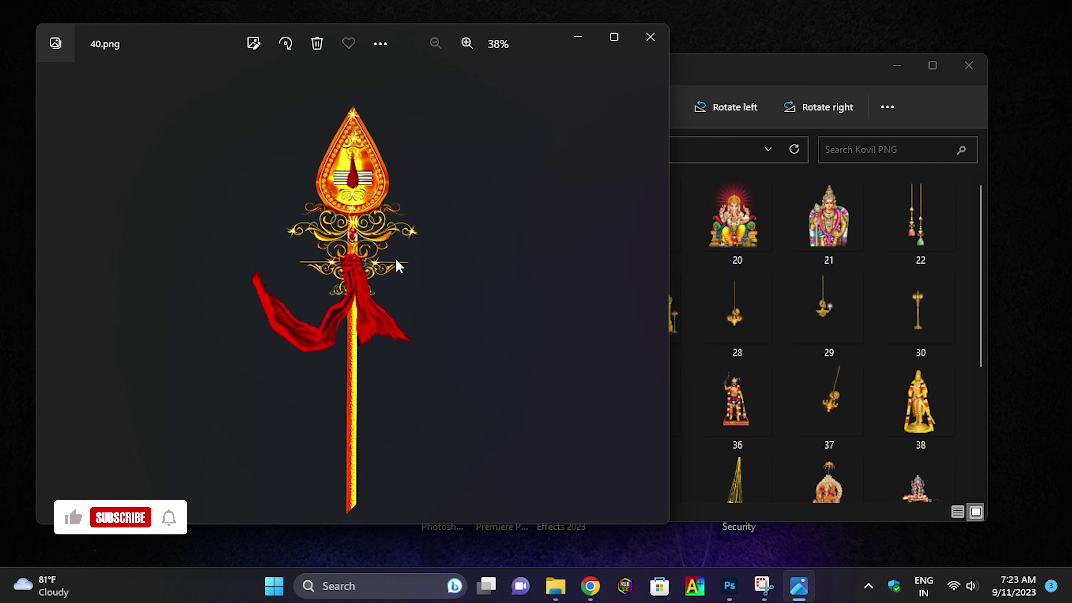
key("Right")
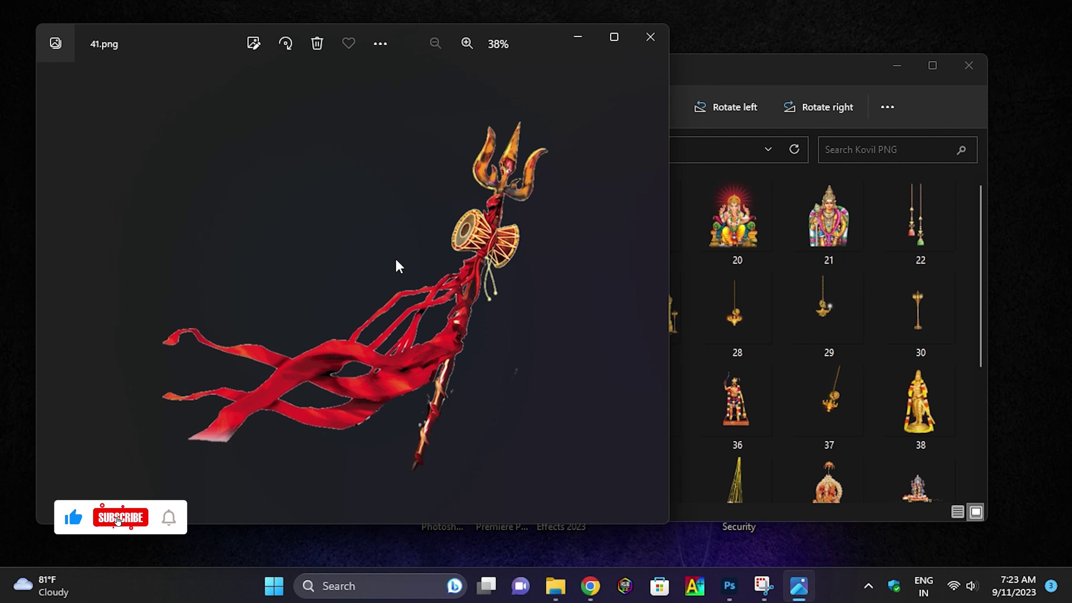
key("Right")
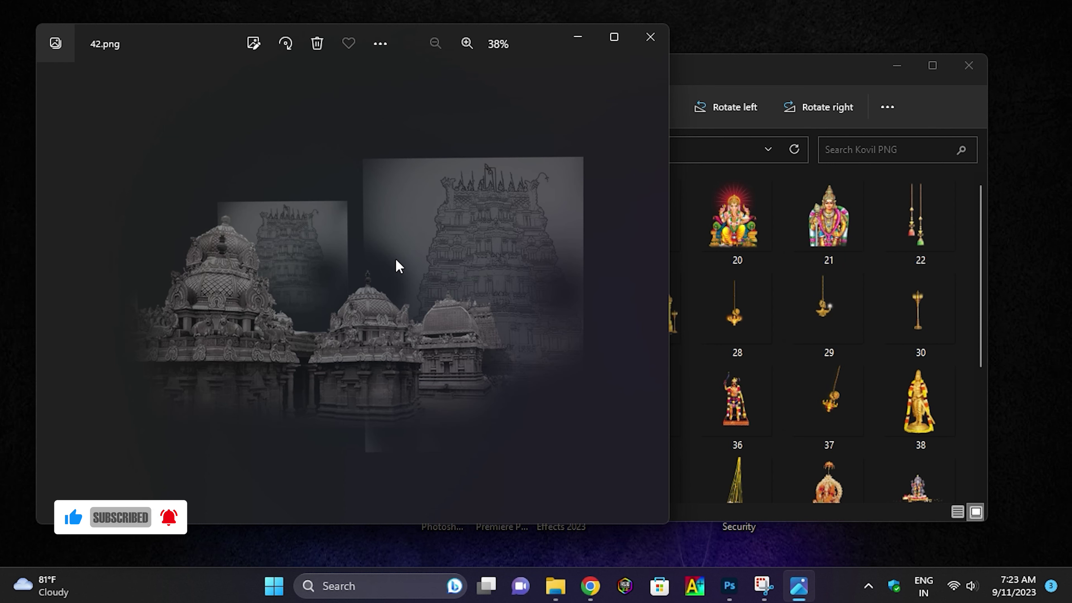
key("Right")
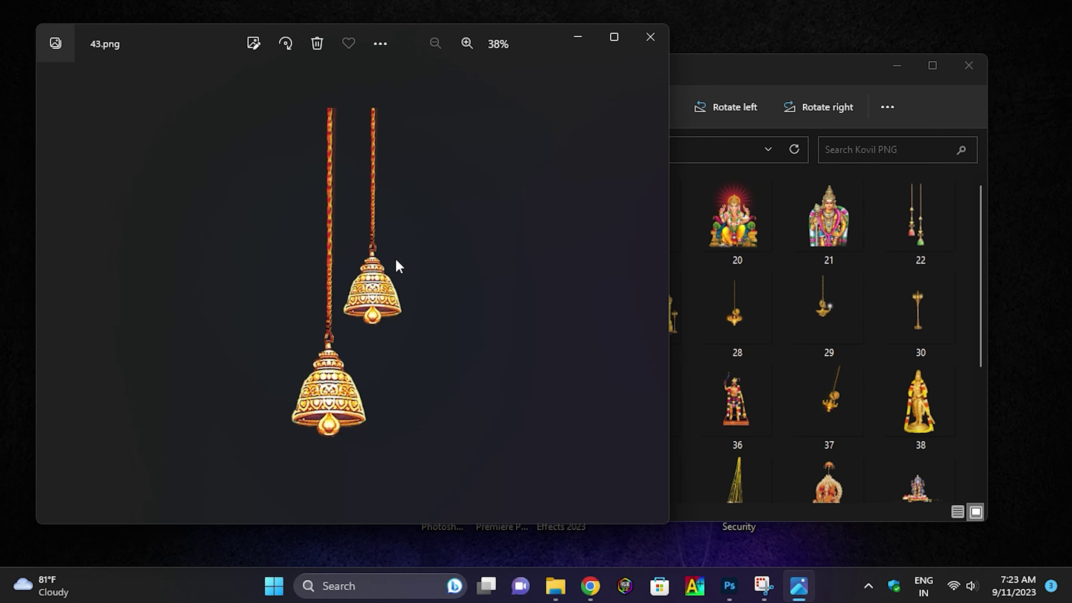
key("Right")
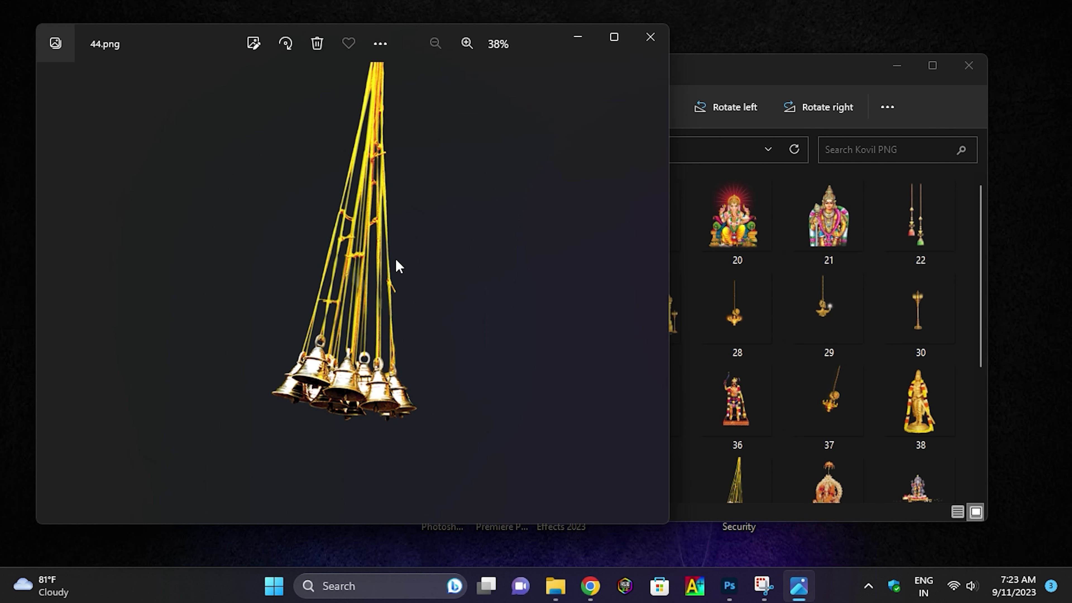
key("Right")
key("Right")
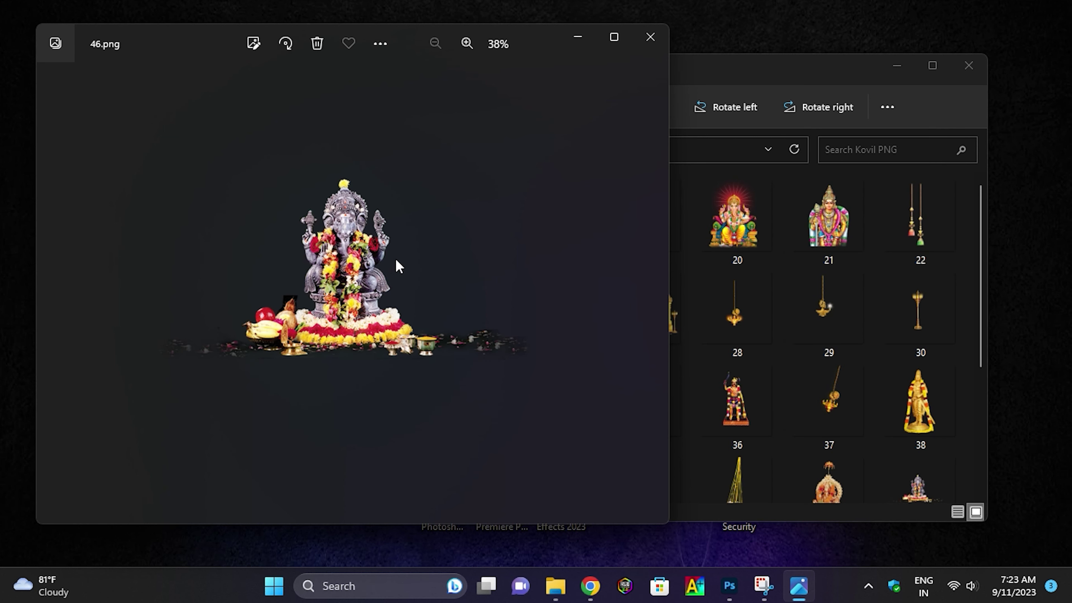
key("Right")
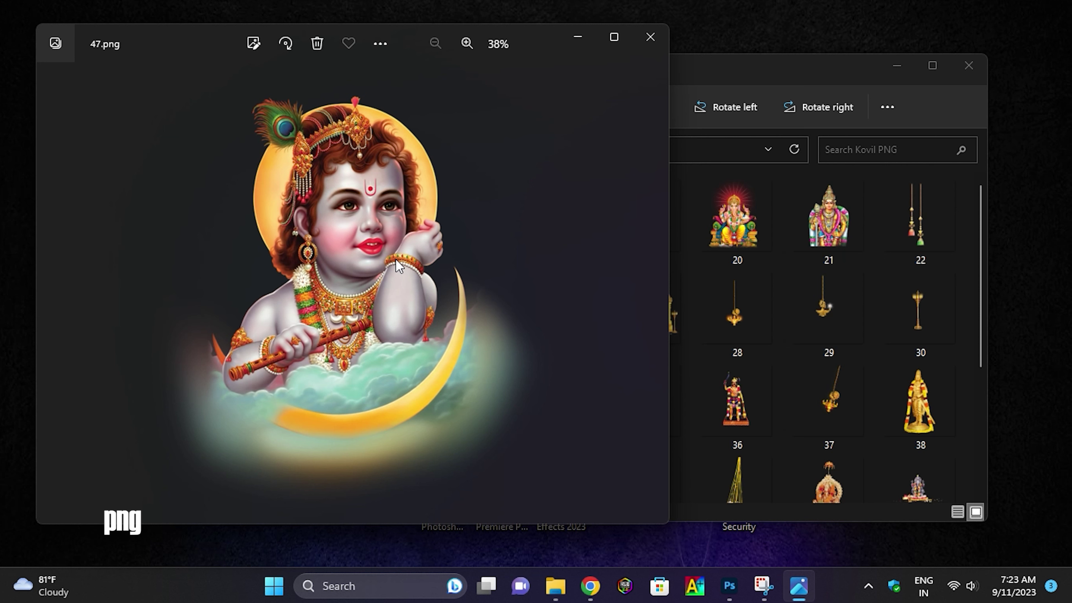
key("Right")
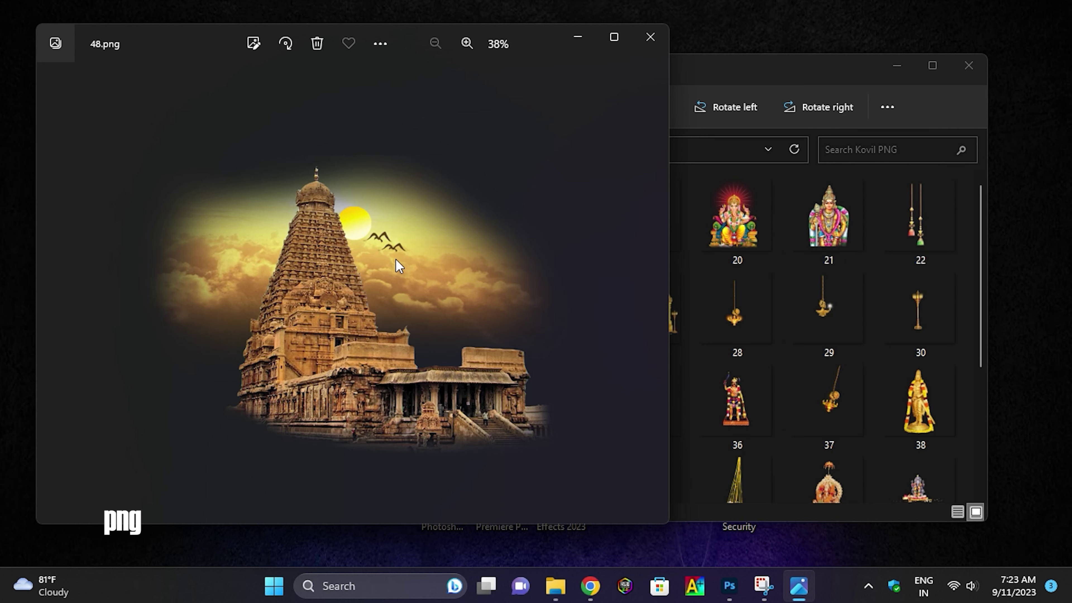
key("Right")
key("Right")
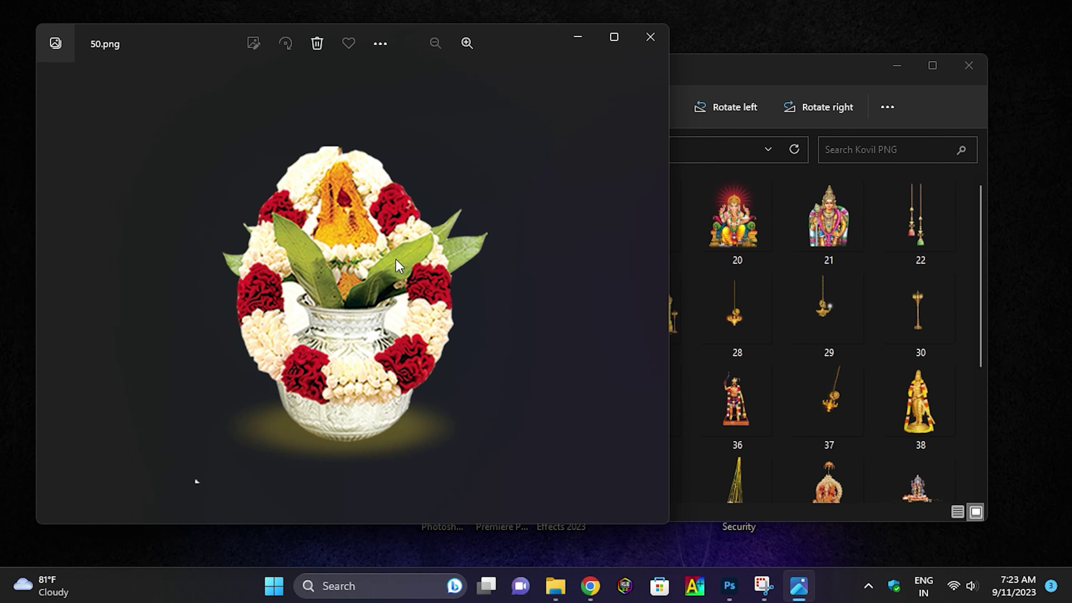
key("Right")
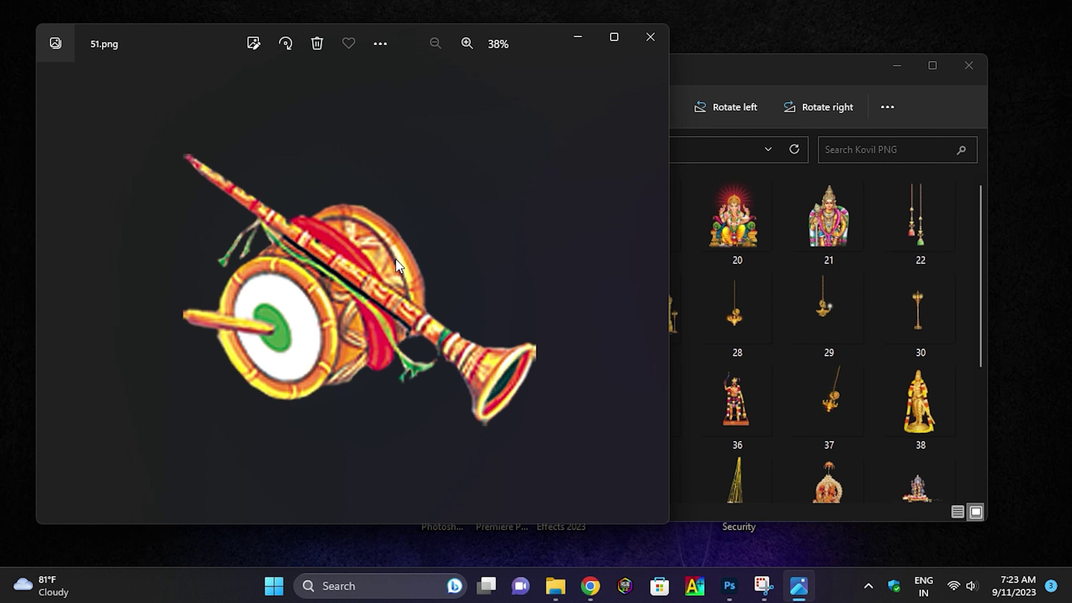
key("Right")
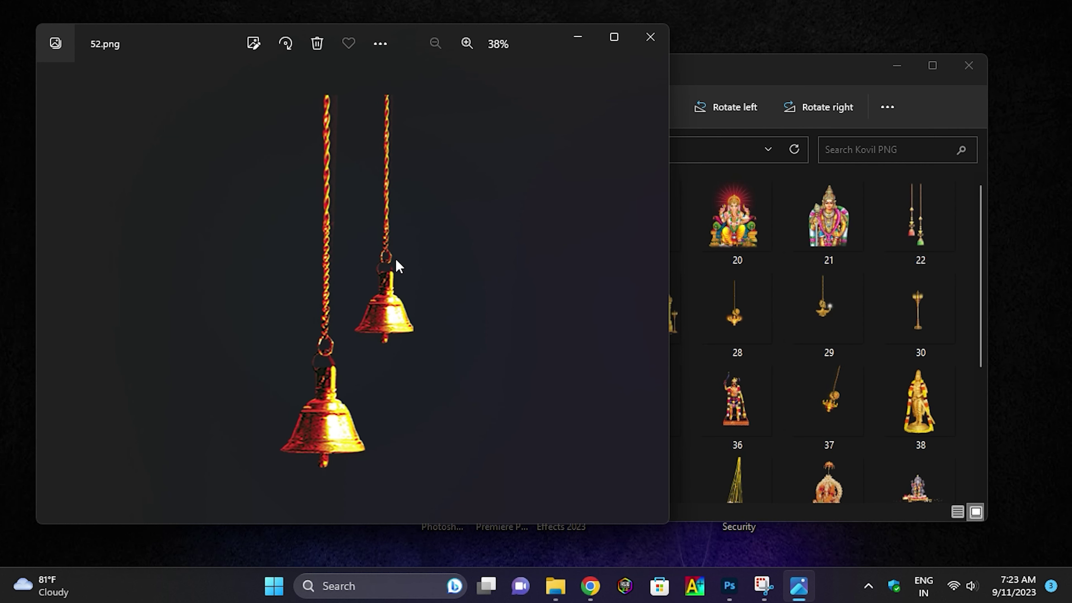
key("Right")
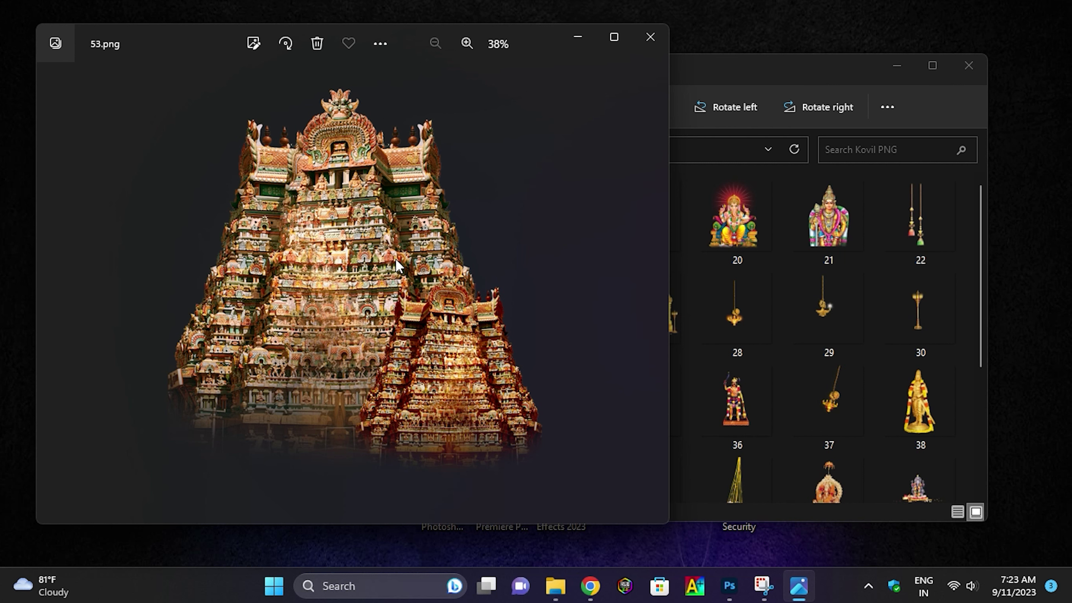
key("Right")
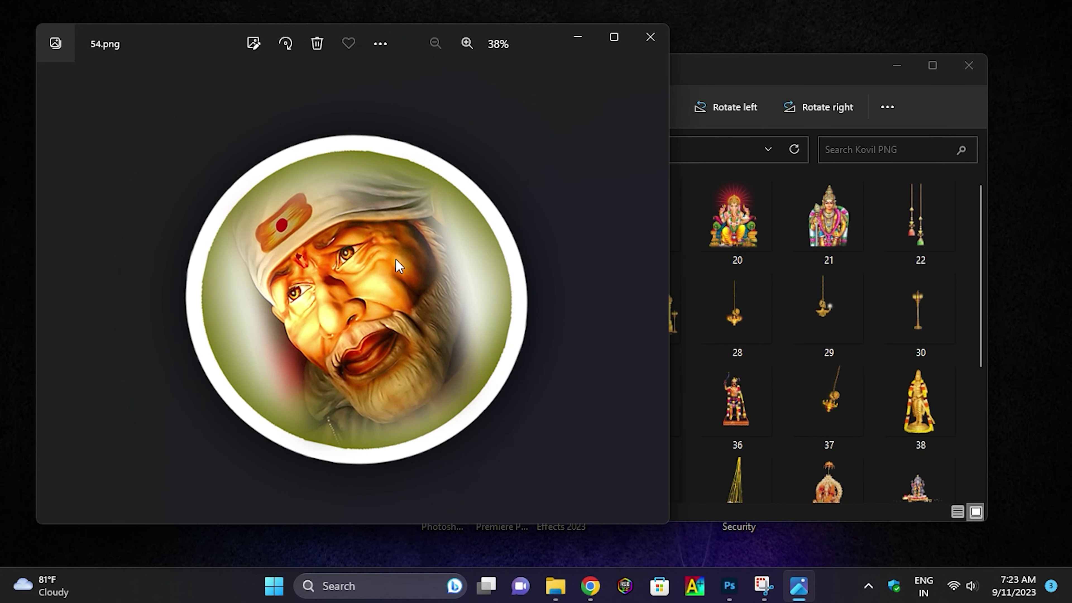
key("Right")
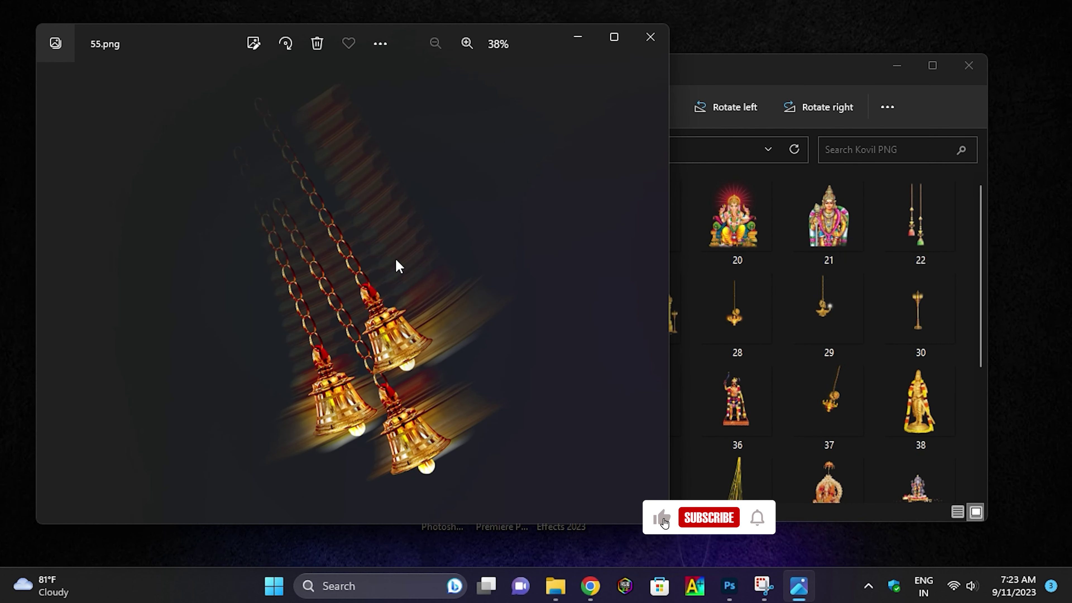
key("Right")
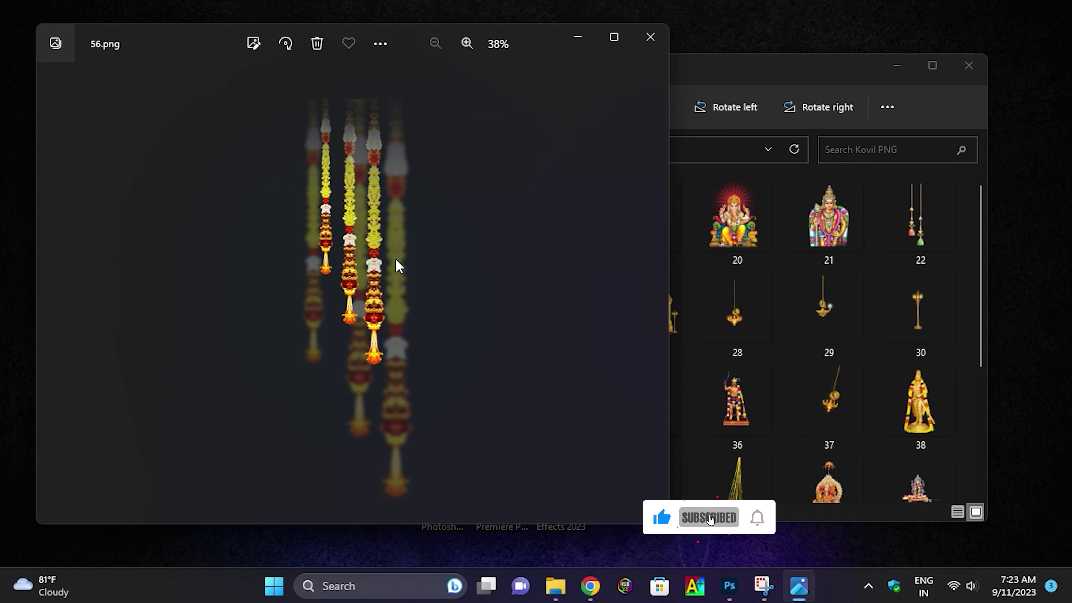
key("Right")
key("Right")
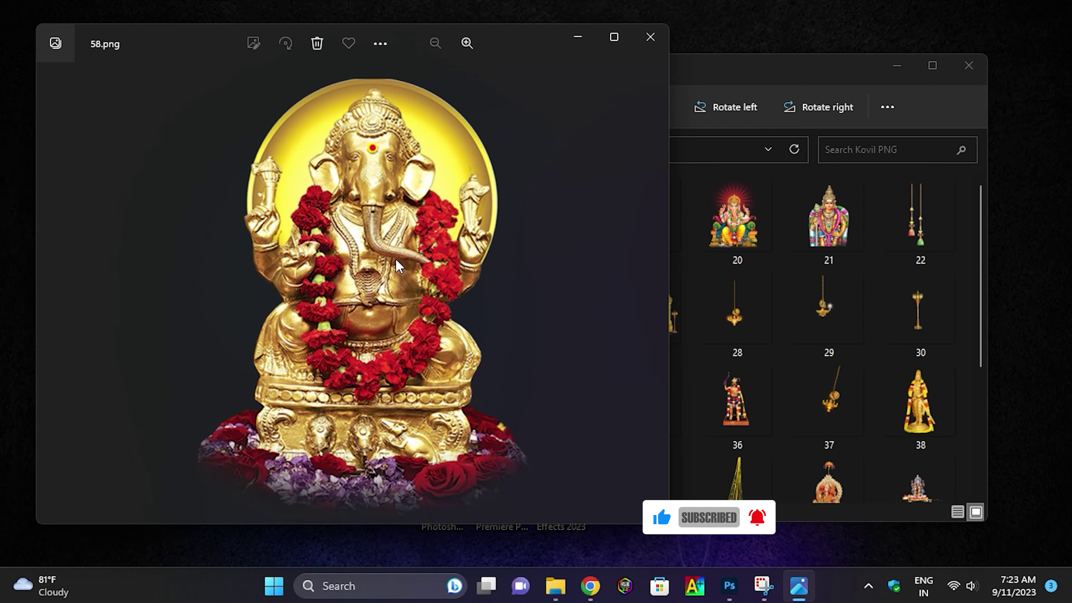
key("Right")
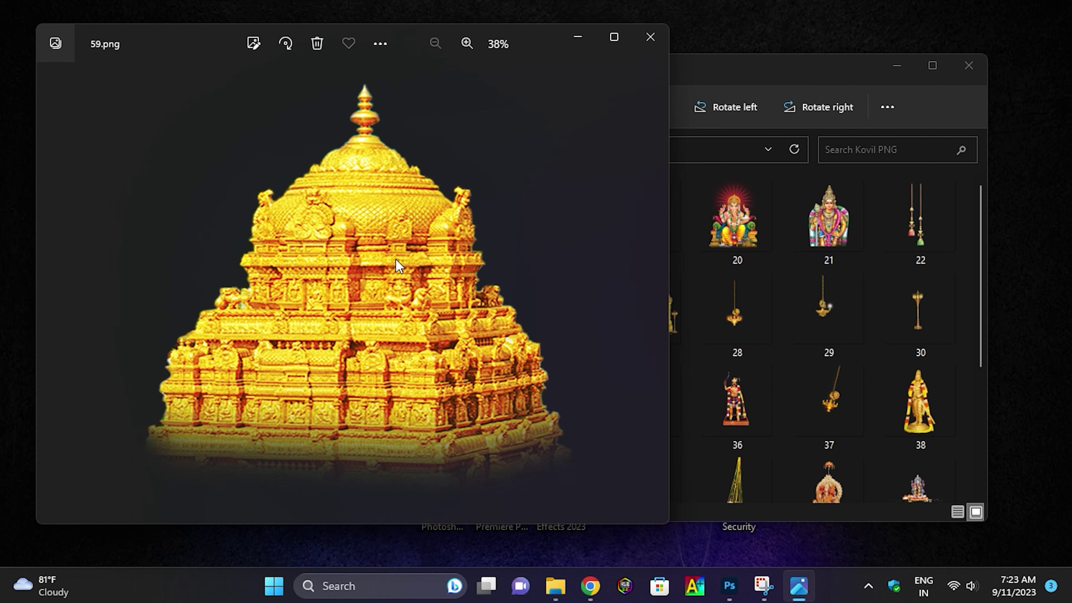
key("Right")
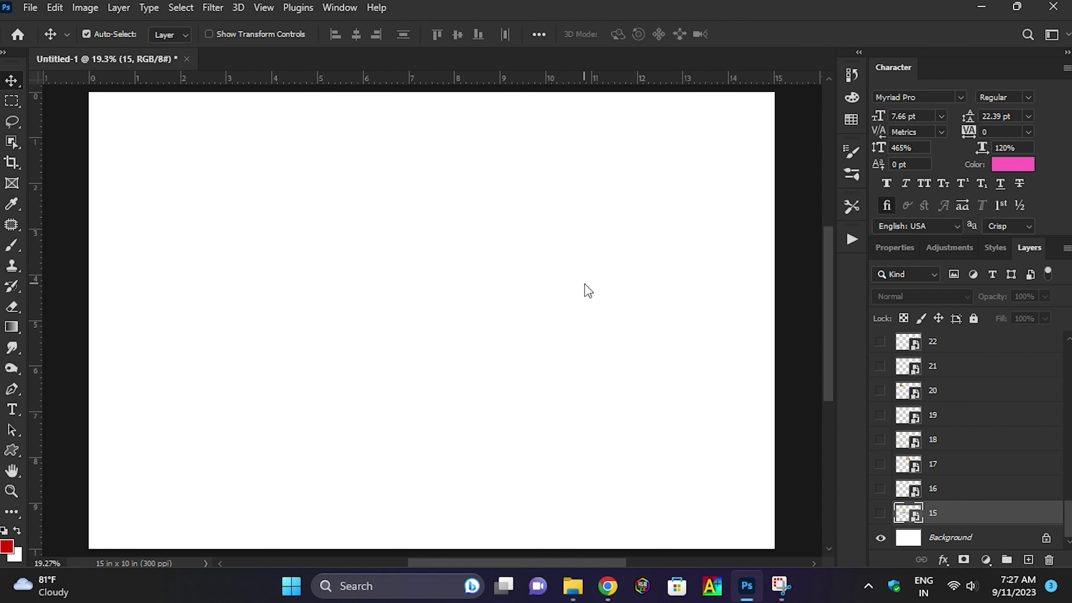
- Turn on visibility for layers 15 through 22
left_click(881, 513)
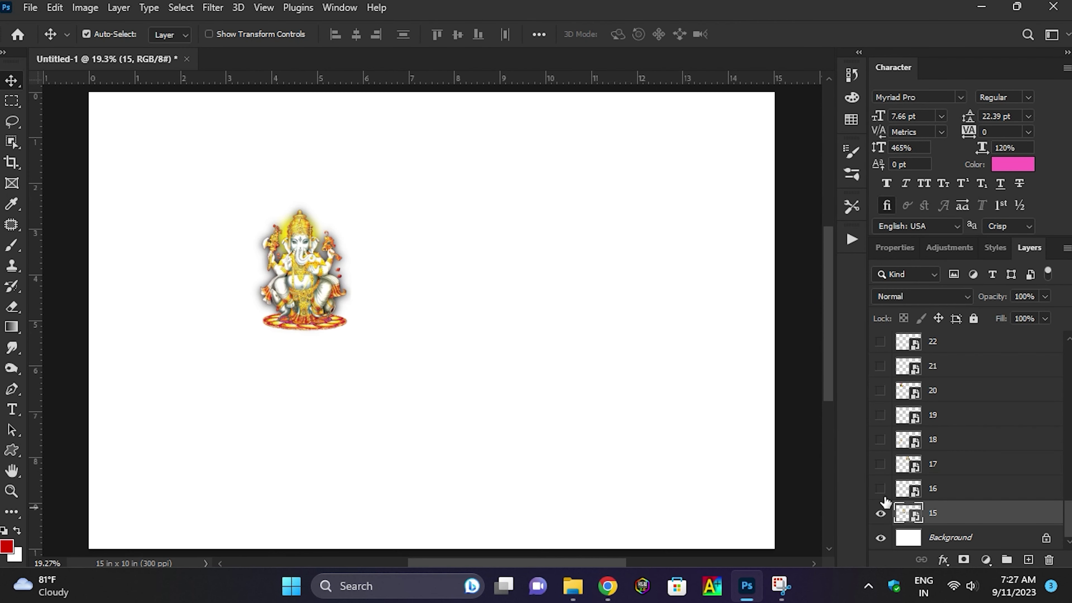
left_click(881, 488)
left_click(880, 464)
left_click(880, 440)
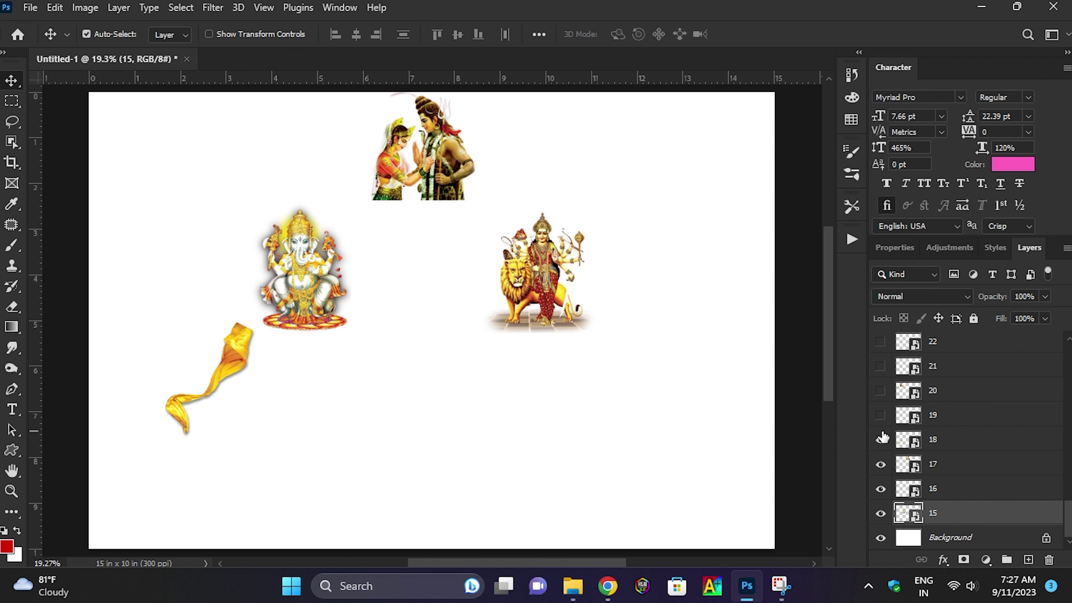
left_click(881, 415)
left_click(880, 391)
left_click(880, 366)
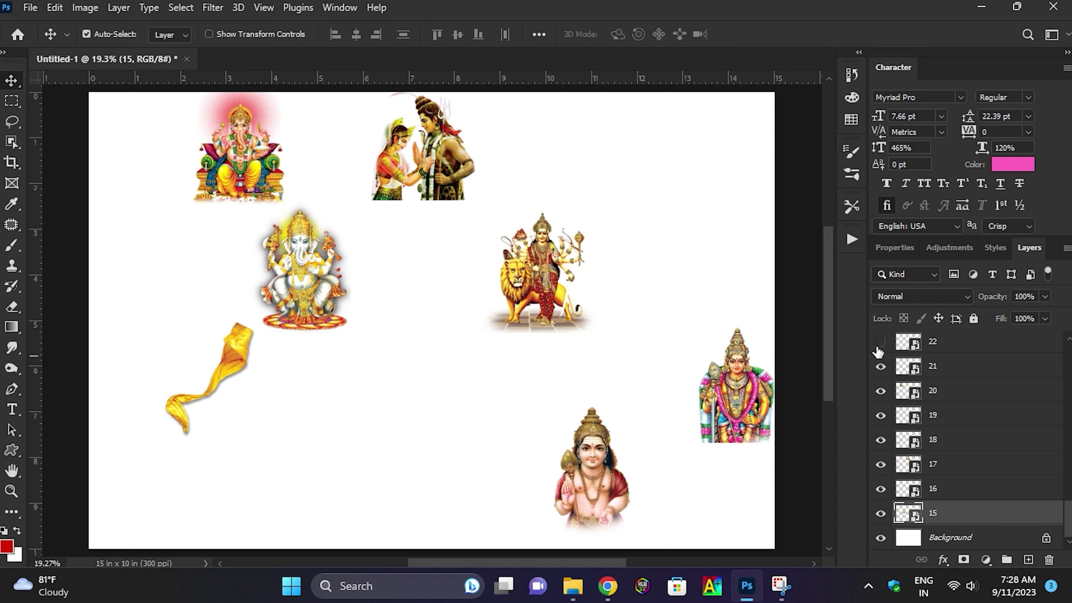
left_click(880, 342)
- Show layers 23 through 33, including the scattered flowers of layer 31
scroll(897, 420, "up", 2)
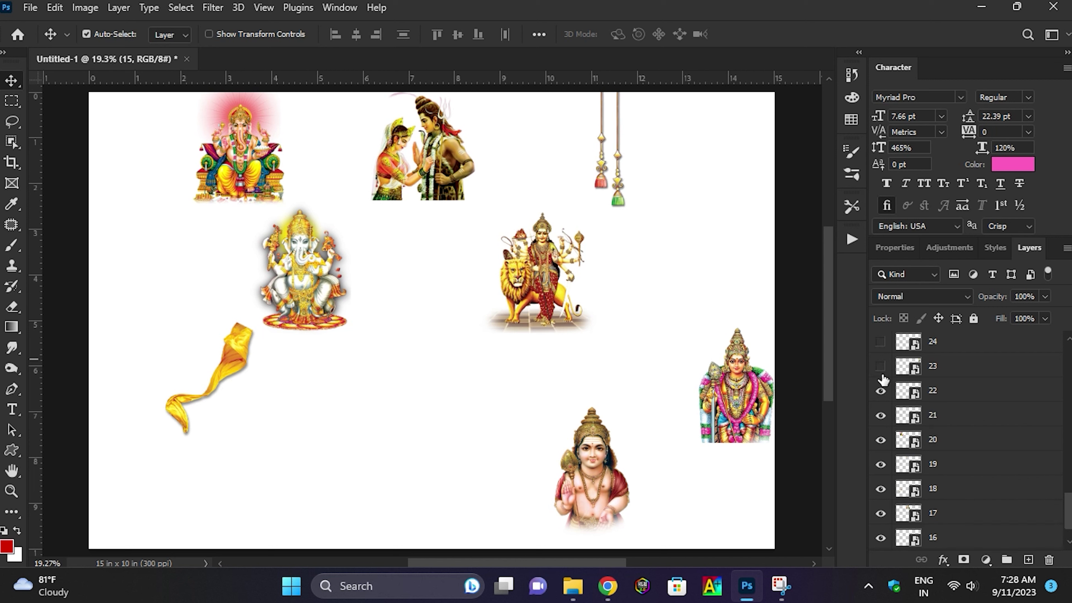
left_click(881, 366)
scroll(883, 365, "up", 1)
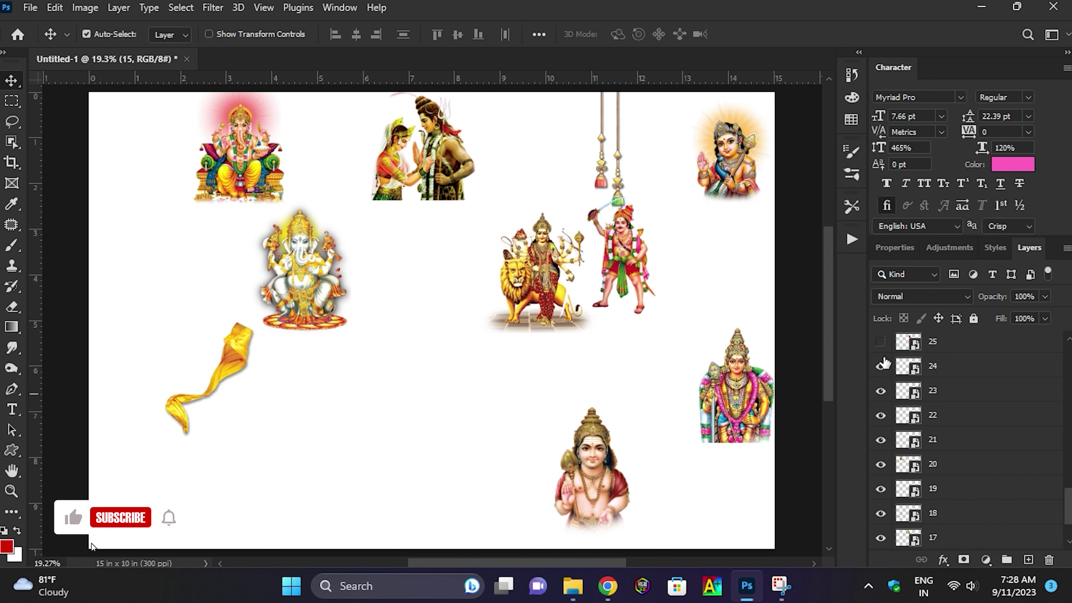
left_click(880, 341)
scroll(895, 447, "up", 3)
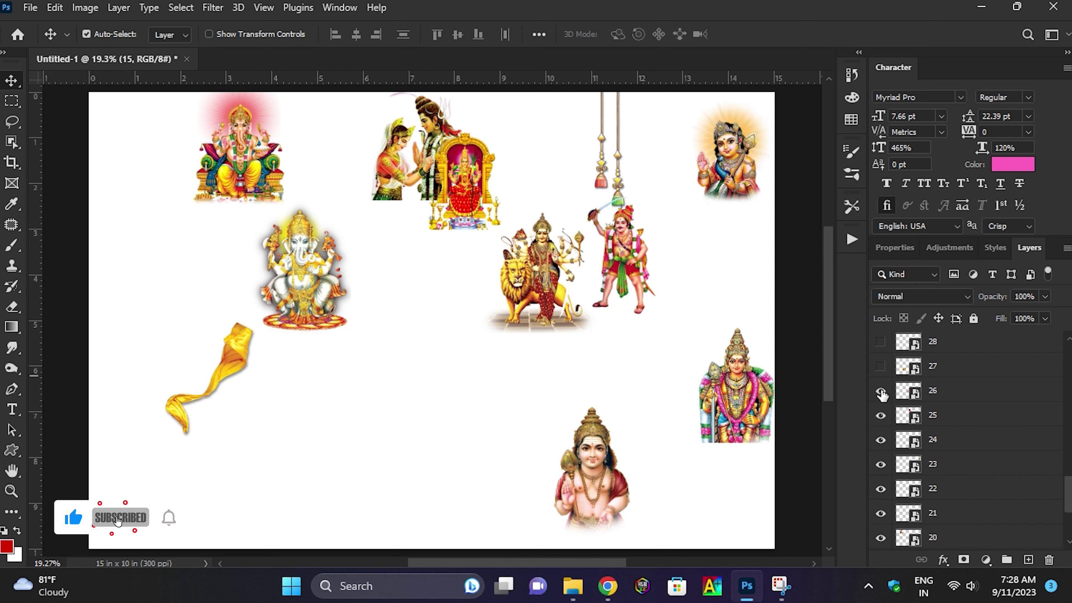
left_click(881, 390)
left_click(880, 366)
left_click(880, 342)
scroll(899, 458, "up", 5)
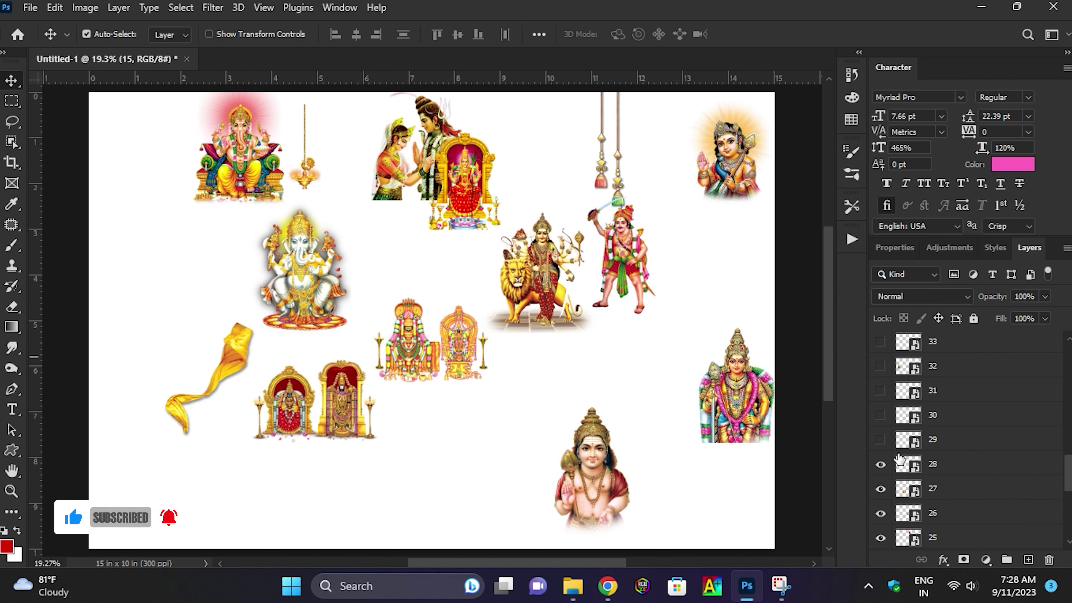
left_click(880, 440)
left_click(881, 415)
left_click(882, 390)
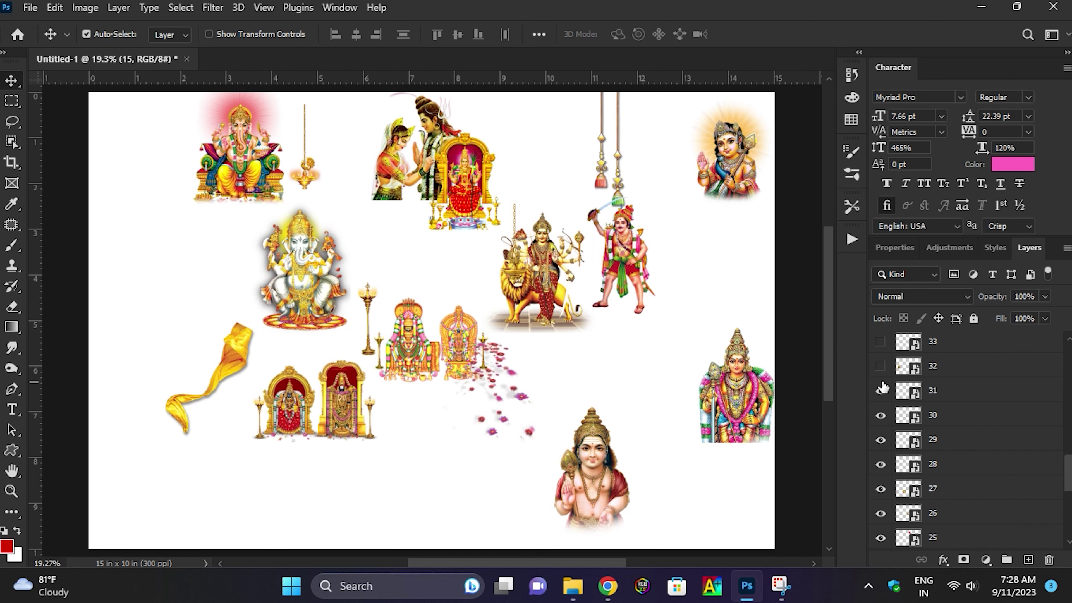
left_click(880, 342)
- Show layers 34 through 43, including the golden statue of layer 38
scroll(897, 458, "up", 4)
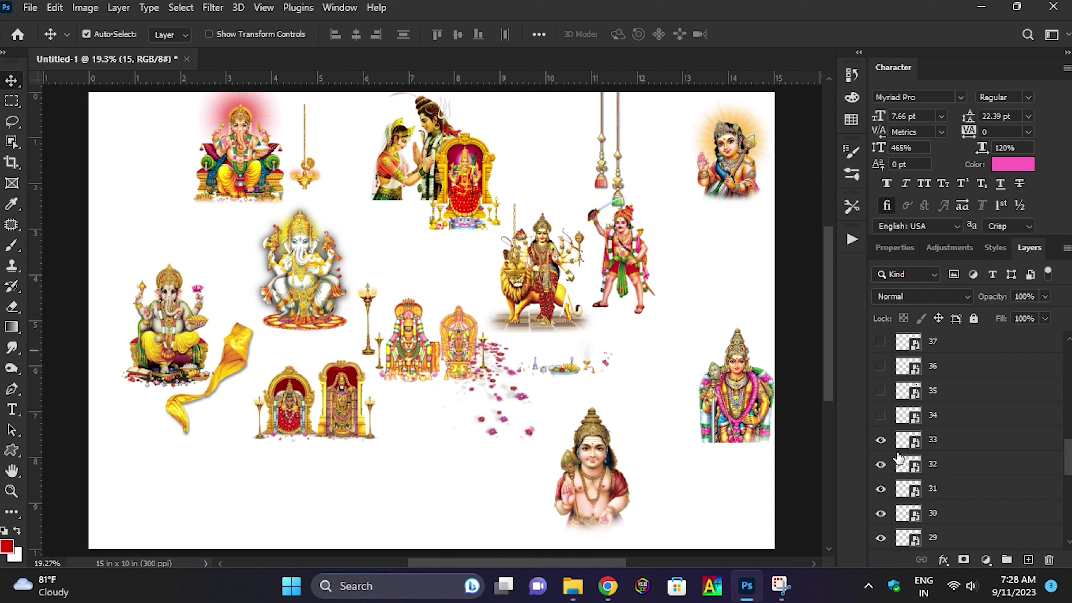
left_click(881, 439)
left_click(881, 415)
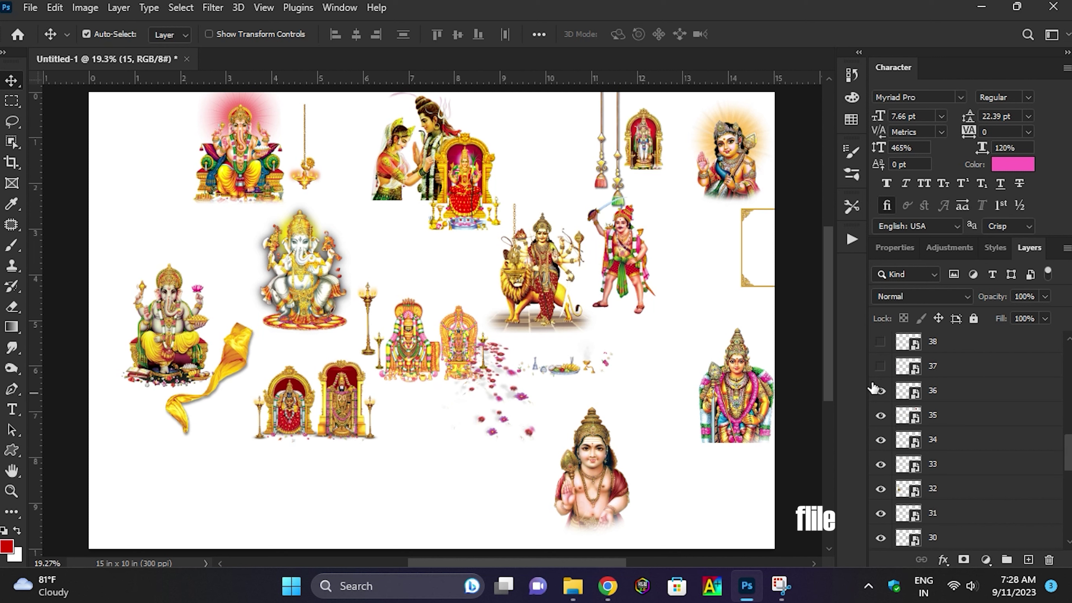
left_click(881, 391)
left_click(881, 366)
left_click(880, 342)
scroll(902, 443, "up", 5)
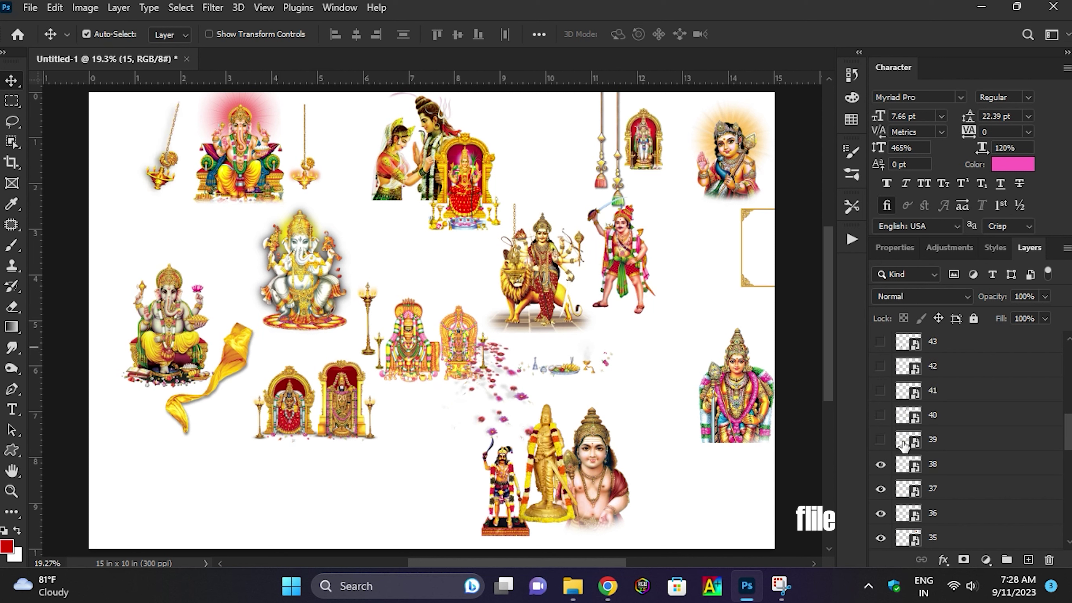
left_click(881, 440)
left_click(881, 415)
left_click(881, 390)
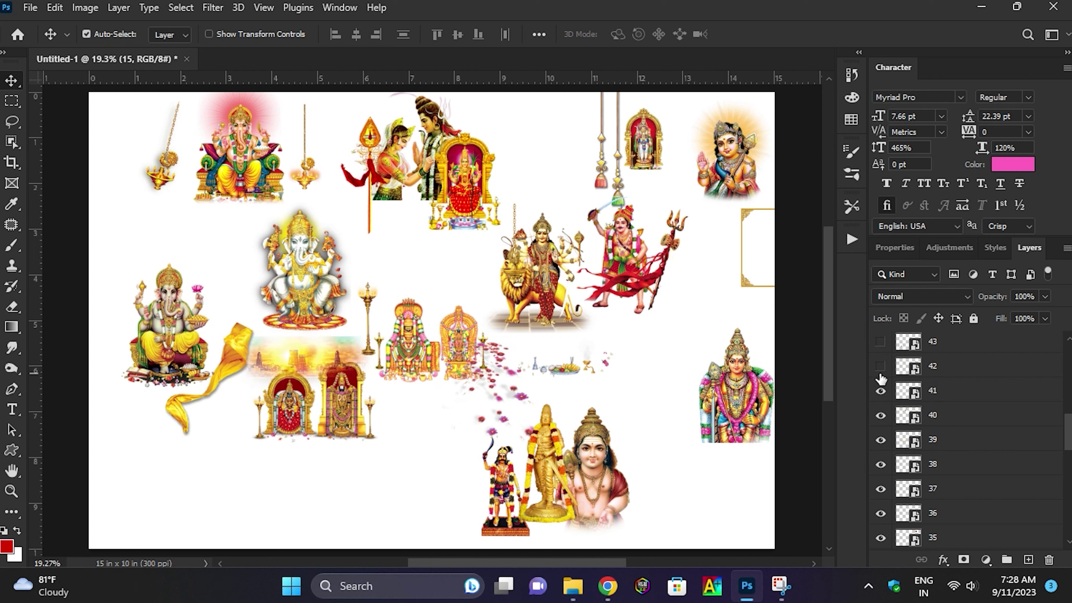
left_click(881, 366)
left_click(880, 342)
- Show layers 45 through 53 on the canvas
scroll(899, 454, "up", 3)
scroll(903, 441, "up", 2)
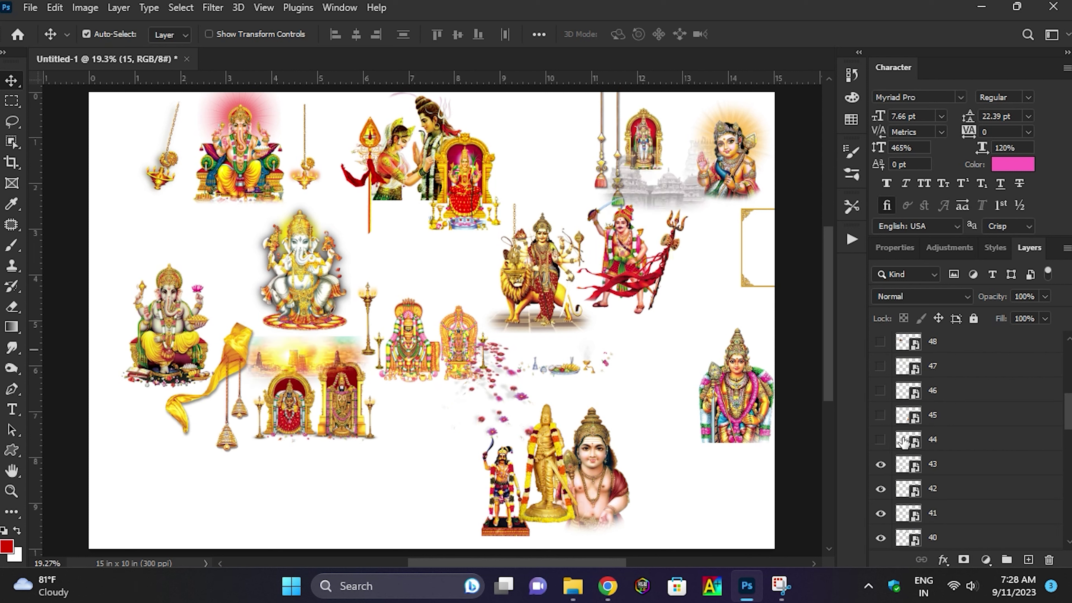
left_click(881, 415)
left_click(881, 390)
left_click(881, 366)
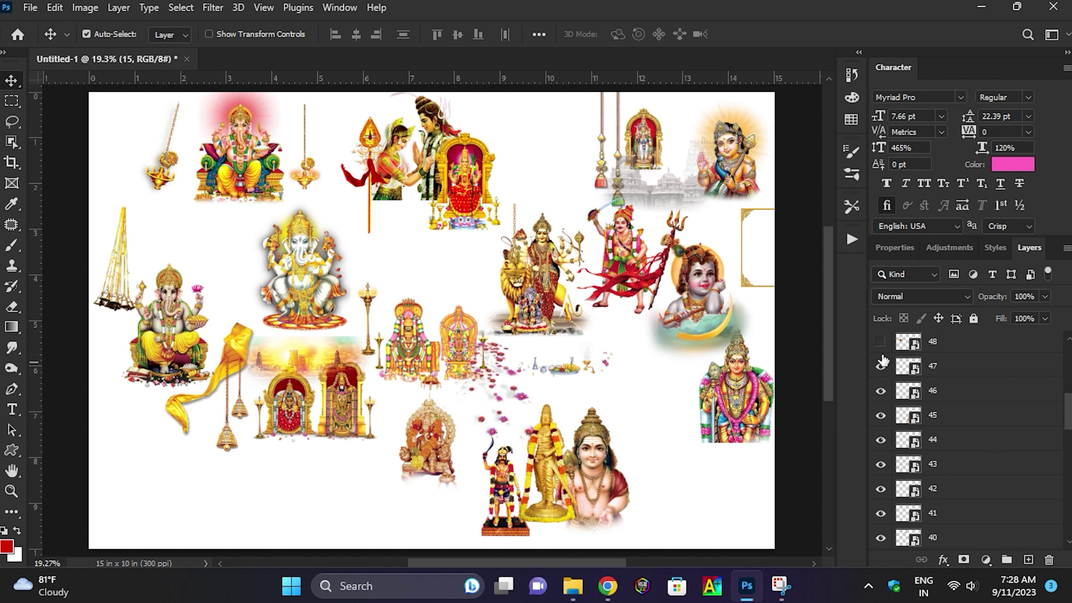
left_click(880, 342)
scroll(903, 447, "up", 3)
scroll(900, 453, "up", 2)
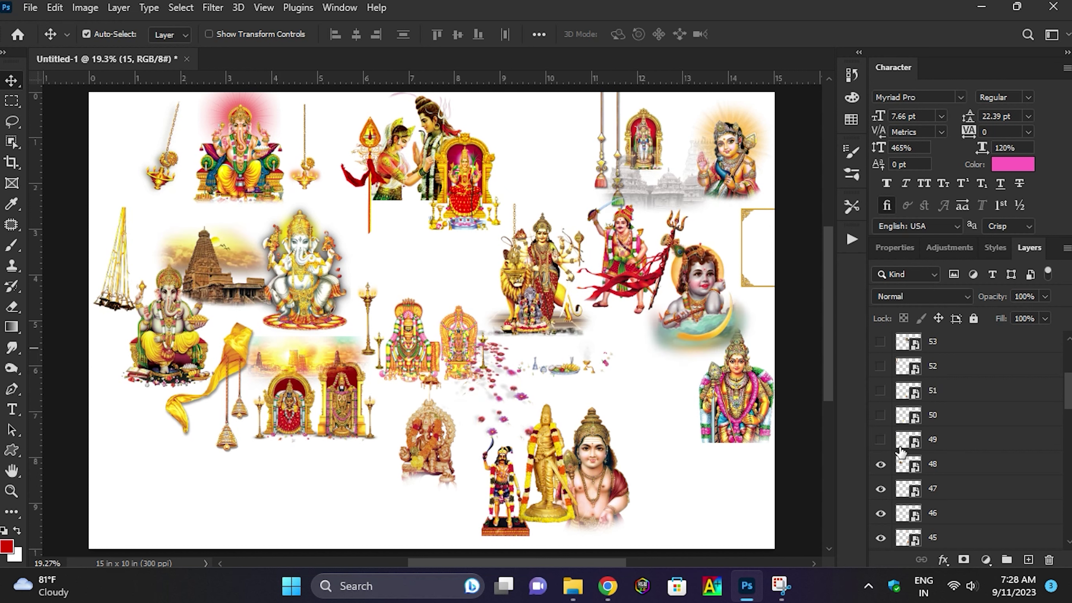
left_click(880, 440)
left_click(881, 415)
left_click(880, 390)
left_click(881, 366)
left_click(880, 342)
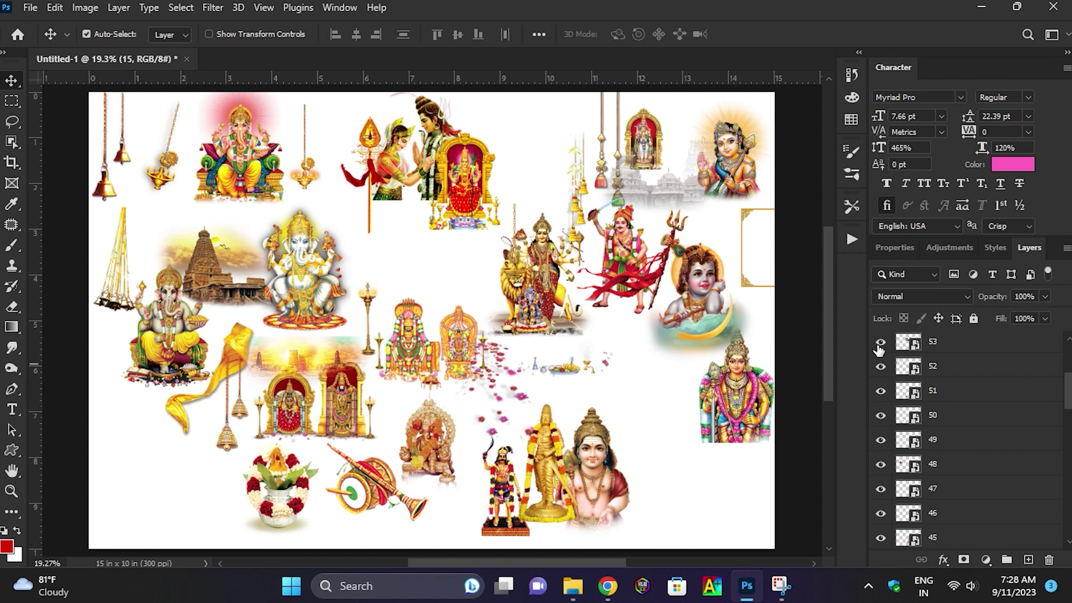
scroll(889, 425, "up", 5)
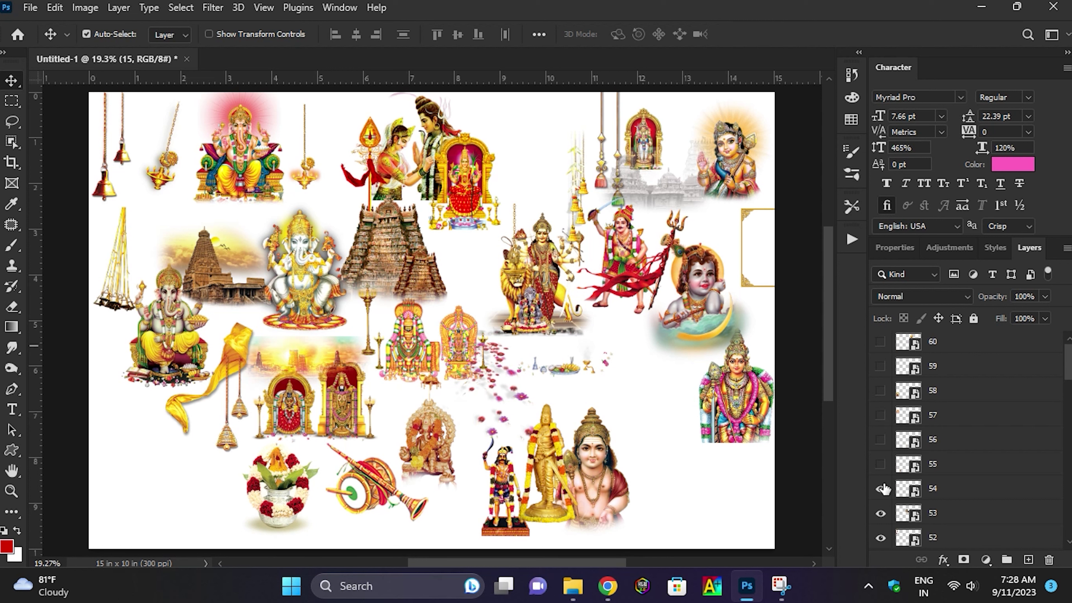
- Show layers 54 through 60, from the Sai Baba circle to the golden Ganesha
left_click(880, 489)
left_click(881, 464)
left_click(881, 439)
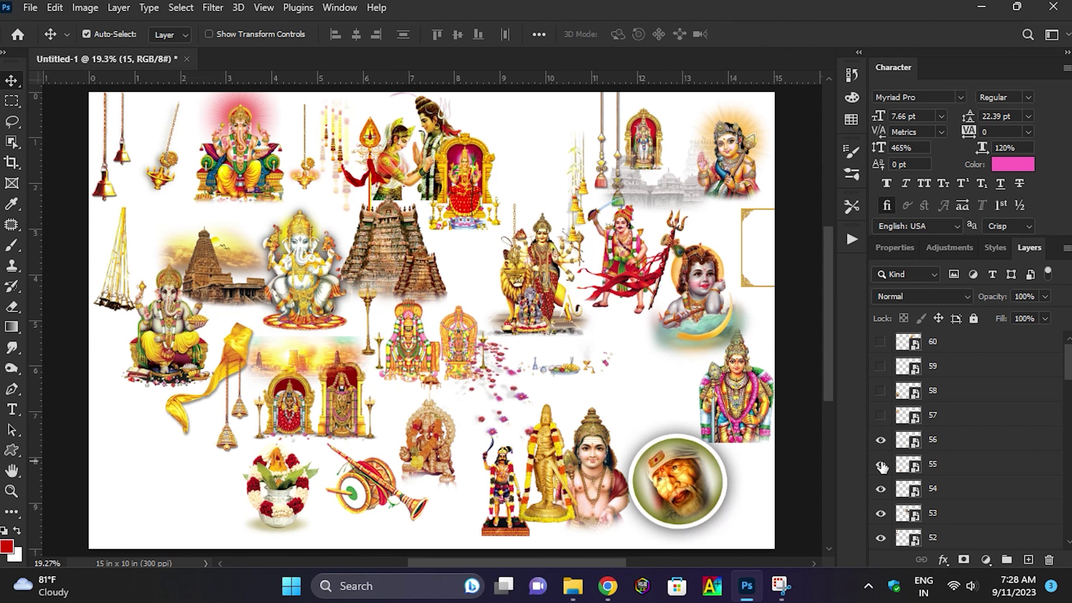
left_click(881, 464)
left_click(881, 415)
left_click(881, 390)
left_click(880, 366)
left_click(881, 342)
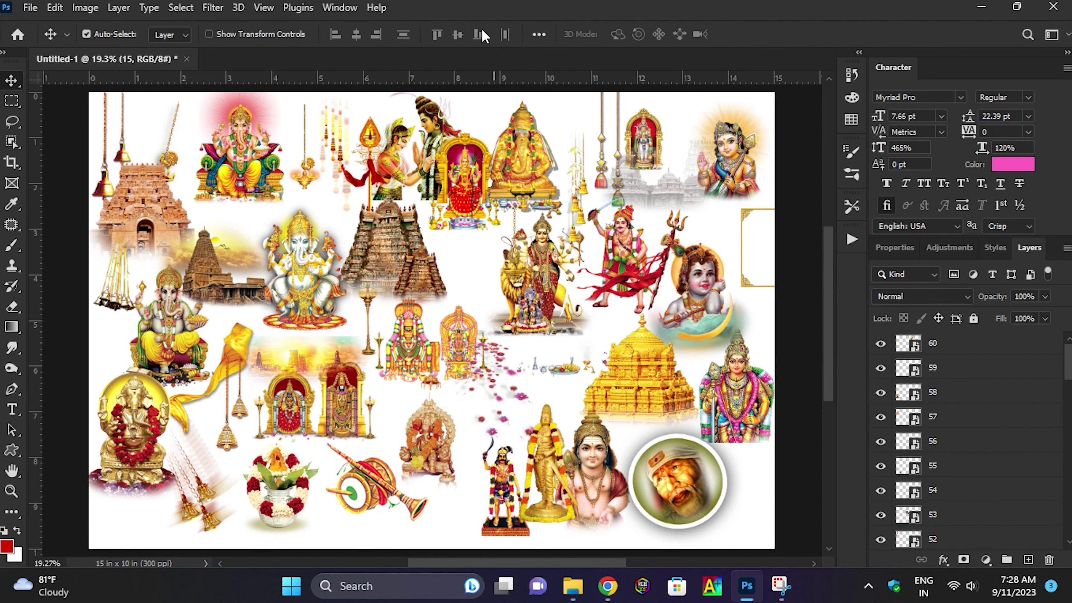
- Reposition the golden Ganesha, Shiva-Parvati, tall temple, left temple and several Ganesha images
mouse_move(562, 155)
left_mouse_down()
mouse_move(551, 197)
mouse_move(578, 149)
left_mouse_up()
left_click_drag(462, 181, 481, 198)
left_click_drag(363, 274, 385, 254)
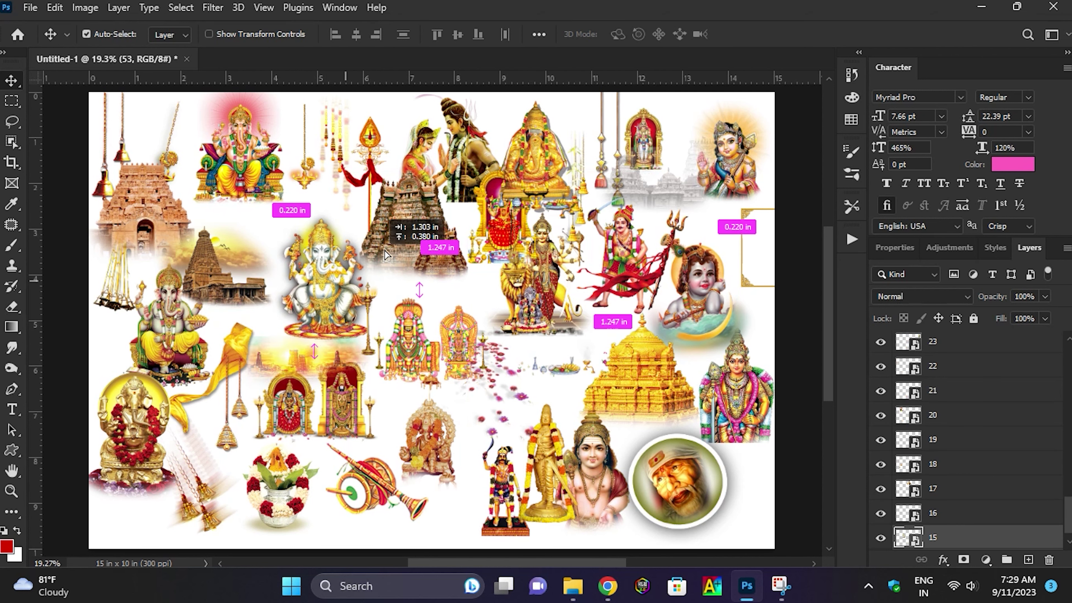
left_click_drag(320, 271, 306, 246)
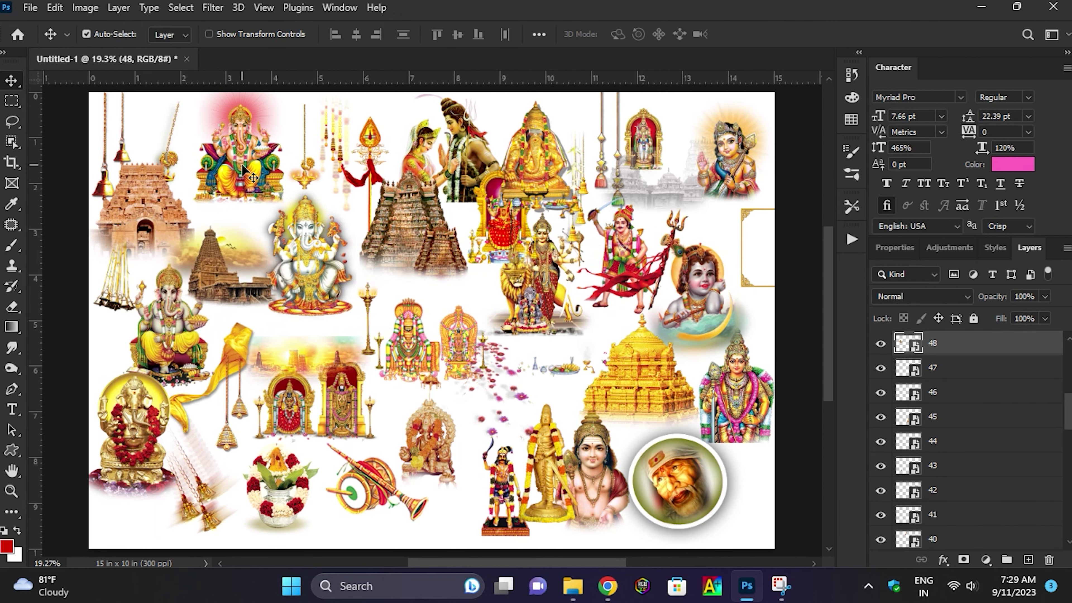
left_click_drag(244, 170, 247, 172)
left_click_drag(190, 211, 205, 203)
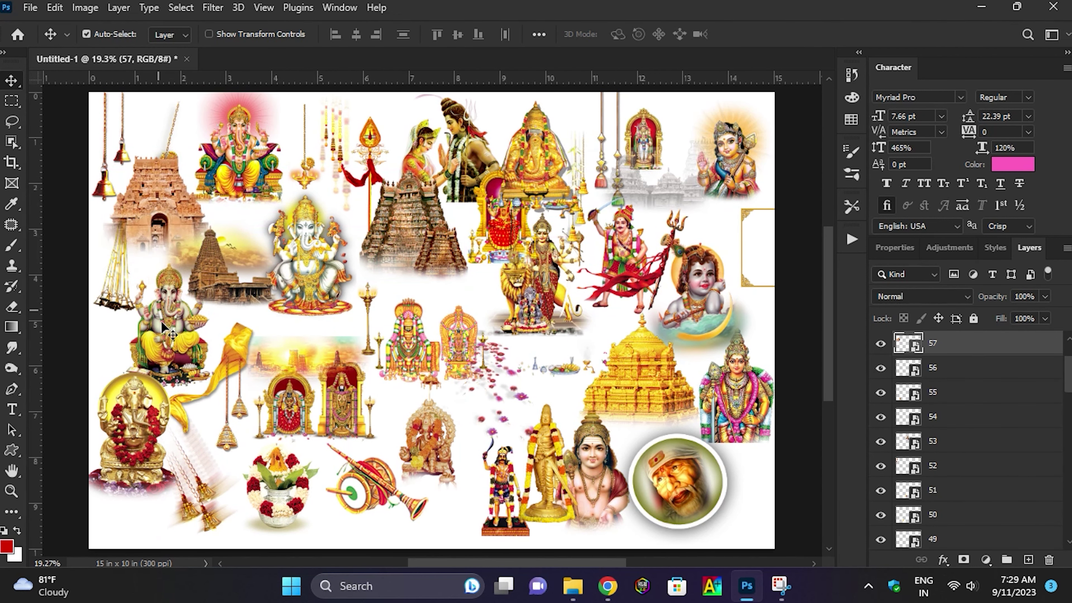
left_click_drag(162, 327, 157, 309)
mouse_move(145, 430)
left_mouse_down()
mouse_move(139, 416)
mouse_move(132, 439)
left_mouse_up()
- Move the hanging bells, garland pot, shrine pair, umbrella ornament, warrior and golden statue
left_click_drag(205, 504, 202, 493)
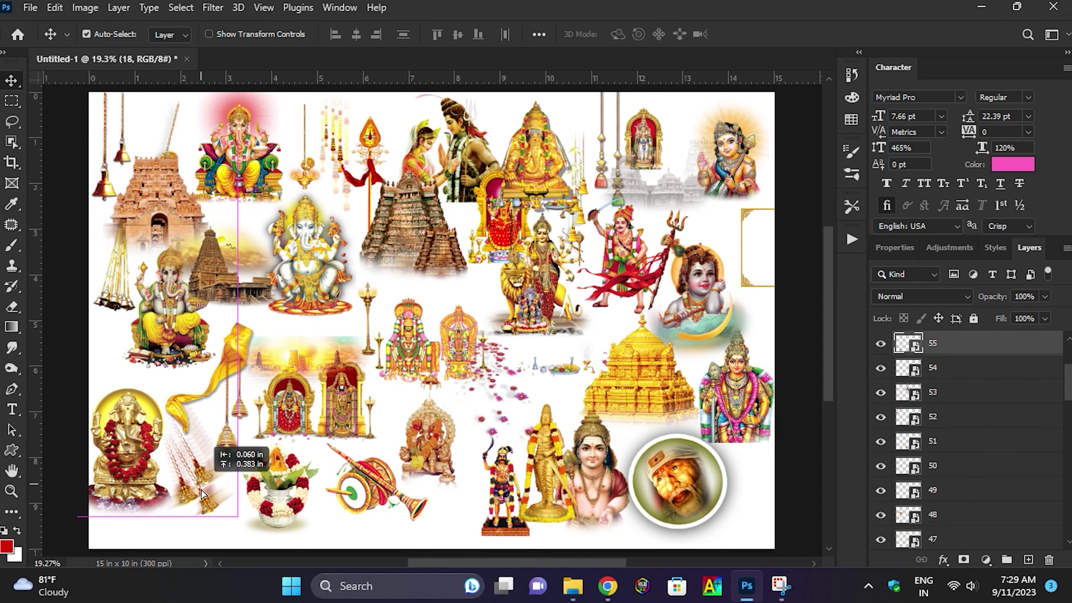
left_click_drag(278, 484, 262, 488)
mouse_move(288, 448)
left_mouse_down()
mouse_move(283, 427)
mouse_move(272, 443)
left_mouse_up()
mouse_move(411, 371)
left_mouse_down()
mouse_move(414, 336)
mouse_move(362, 366)
left_mouse_up()
mouse_move(430, 391)
left_mouse_down()
mouse_move(406, 406)
mouse_move(403, 385)
left_mouse_up()
mouse_move(504, 462)
left_mouse_down()
mouse_move(472, 460)
mouse_move(525, 477)
left_mouse_up()
left_click_drag(658, 488, 665, 502)
- Shift the Sai Baba circle, golden temple, baby Krishna, red-cloth warrior, grey temple and top shrine
left_click_drag(641, 371, 633, 409)
left_click_drag(732, 382, 726, 405)
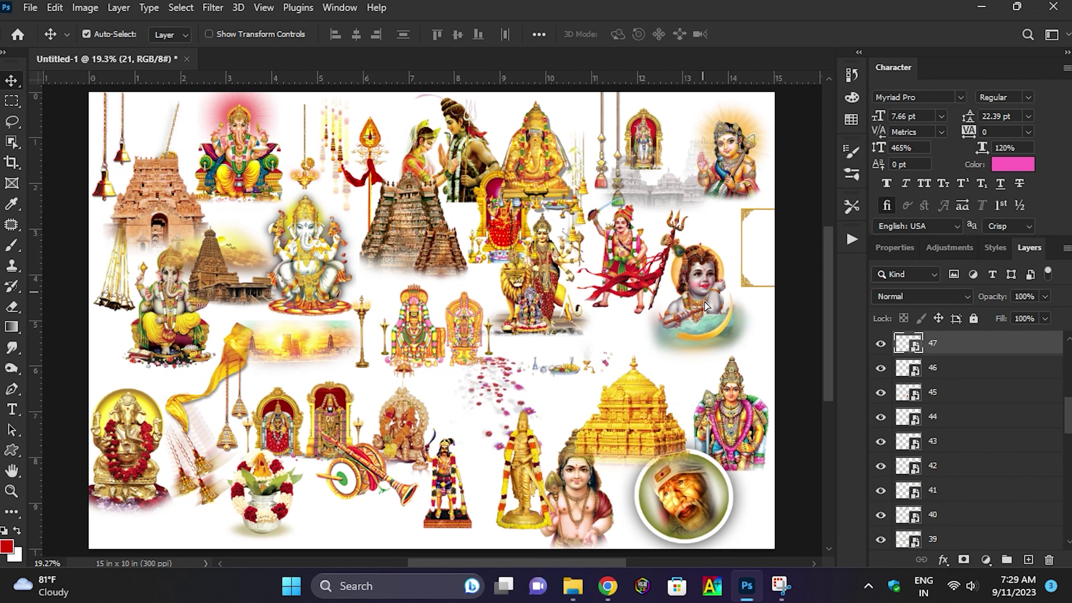
left_click_drag(704, 301, 720, 318)
left_click_drag(624, 262, 635, 270)
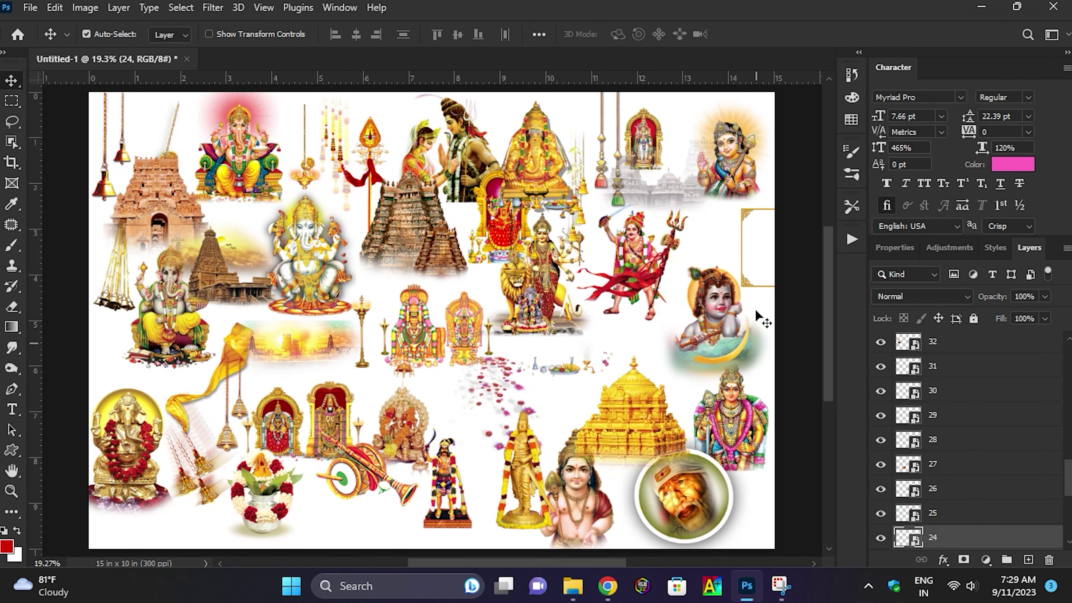
mouse_move(729, 148)
left_mouse_down()
mouse_move(724, 171)
mouse_move(741, 156)
left_mouse_up()
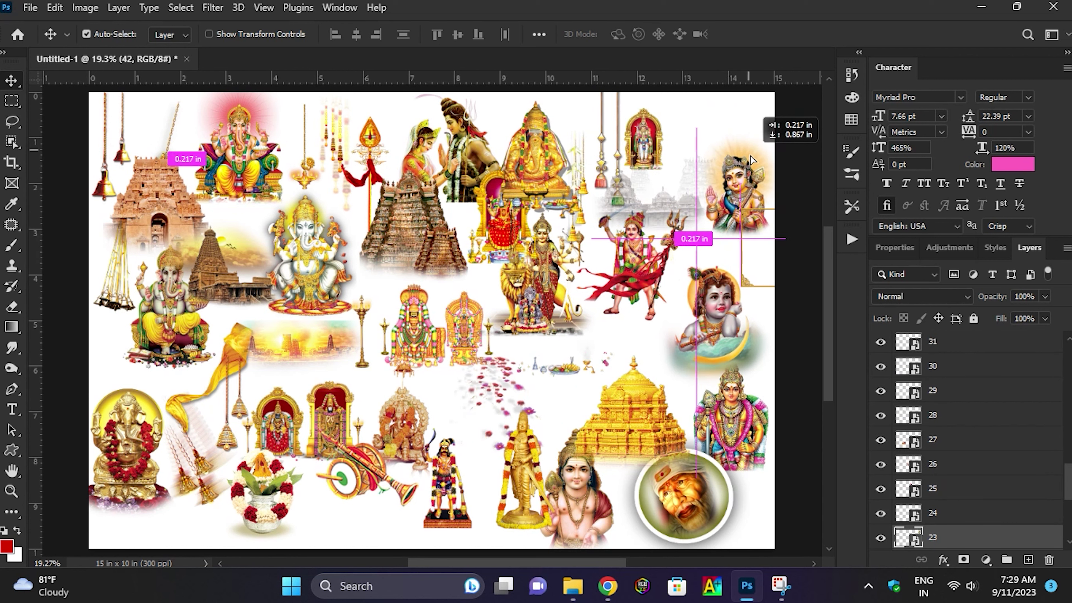
left_click(644, 135)
left_click_drag(644, 135, 659, 135)
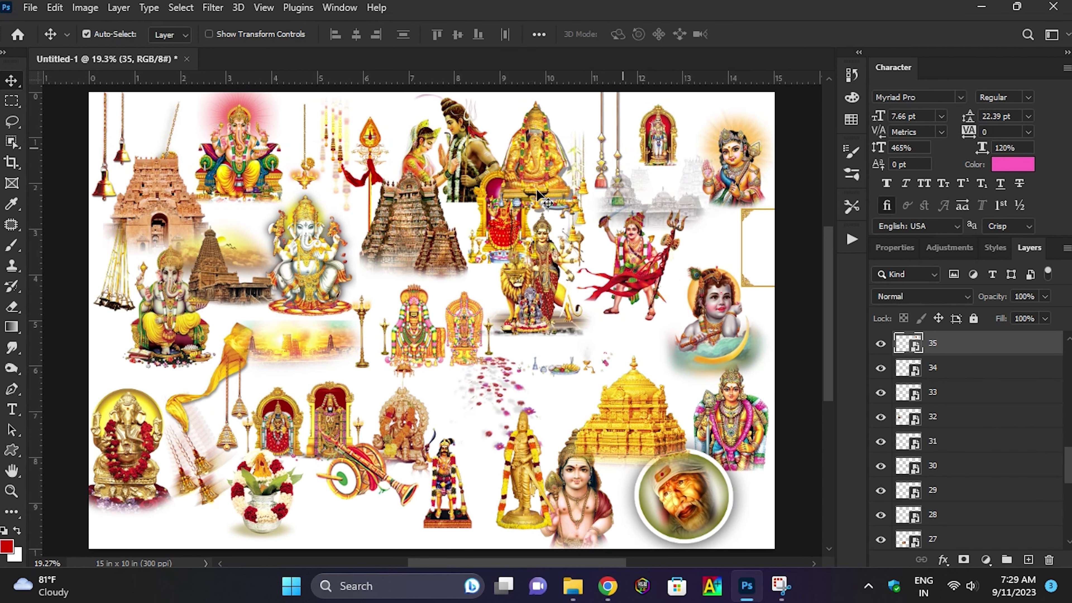
- Adjust the middle shrines, puja-items strip, left temple, top Ganesha and hanging bells
left_click_drag(494, 285, 503, 277)
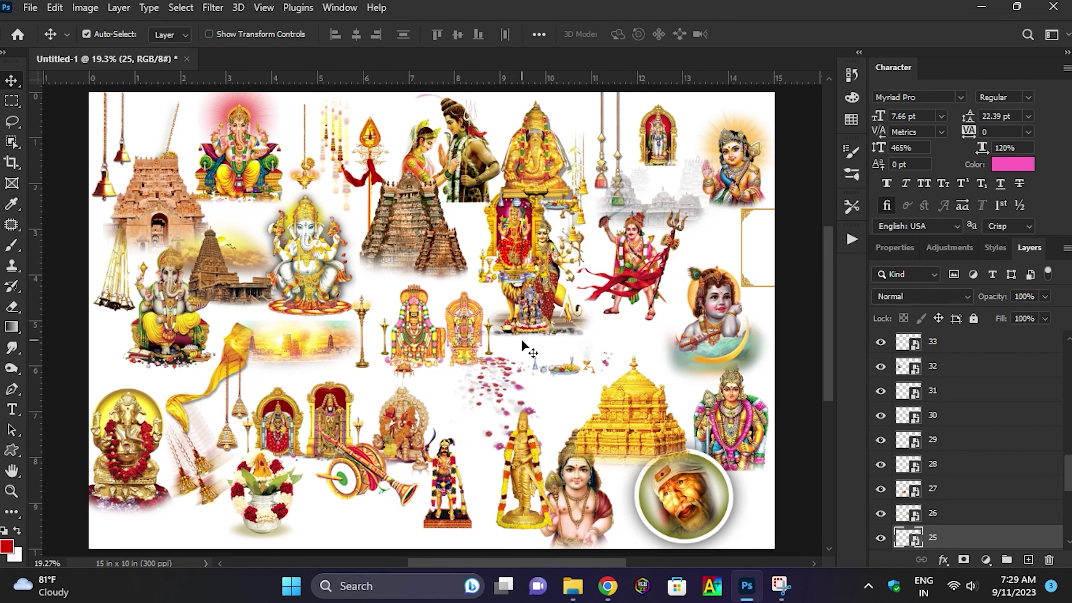
left_click_drag(521, 350, 515, 344)
left_click_drag(451, 331, 459, 327)
left_click_drag(152, 196, 165, 160)
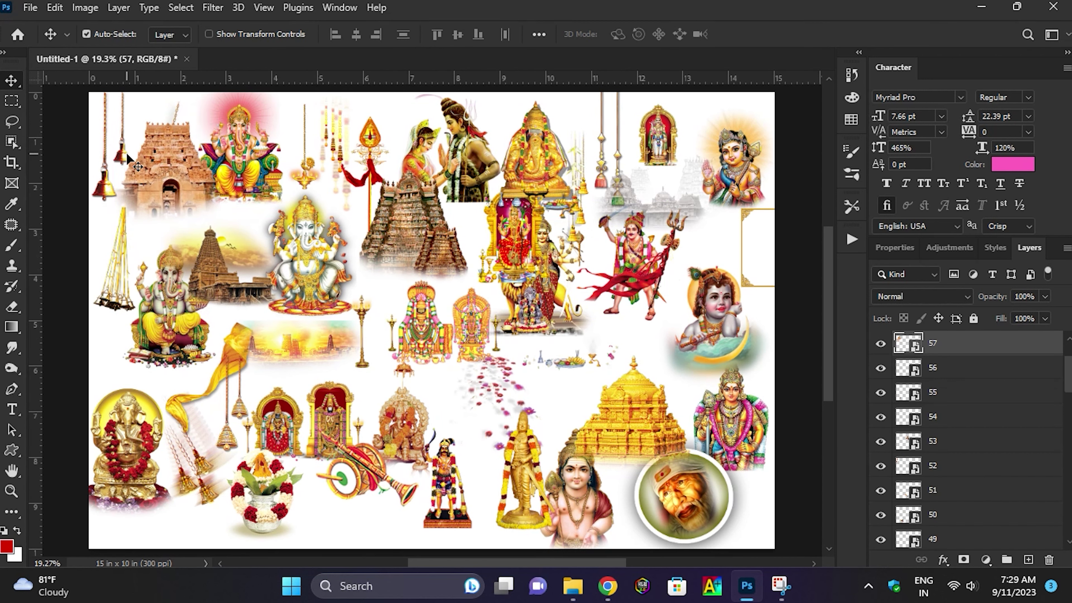
left_click_drag(219, 111, 216, 105)
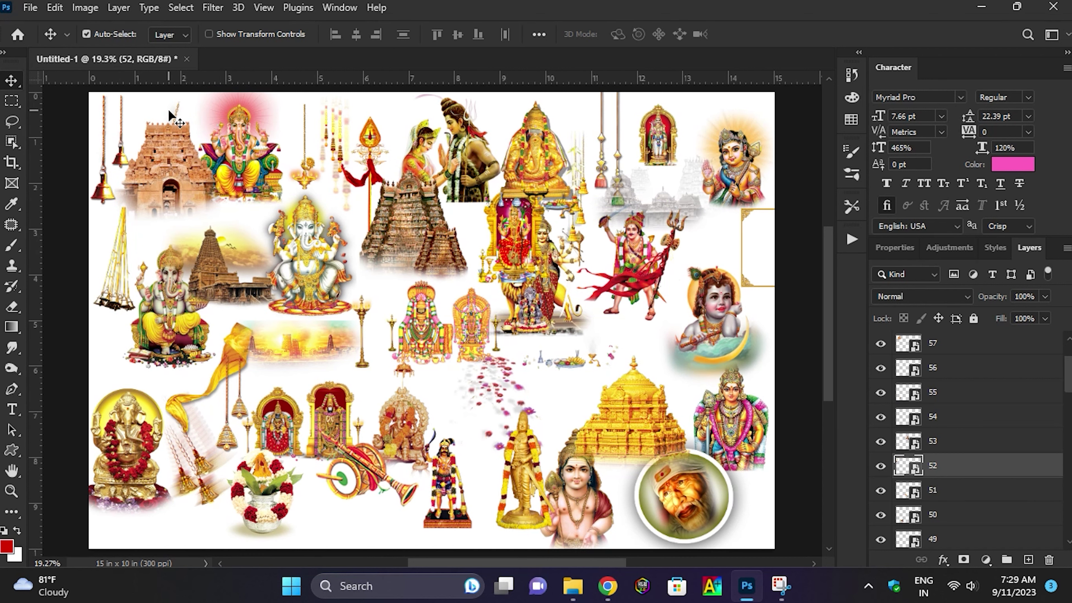
left_click_drag(190, 101, 200, 106)
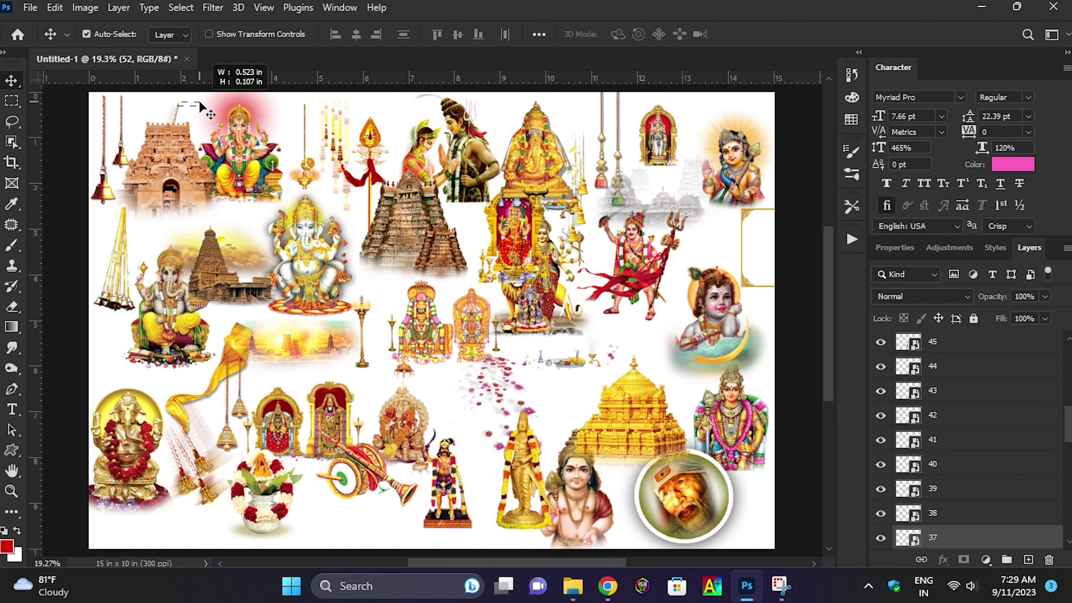
left_click_drag(342, 134, 331, 158)
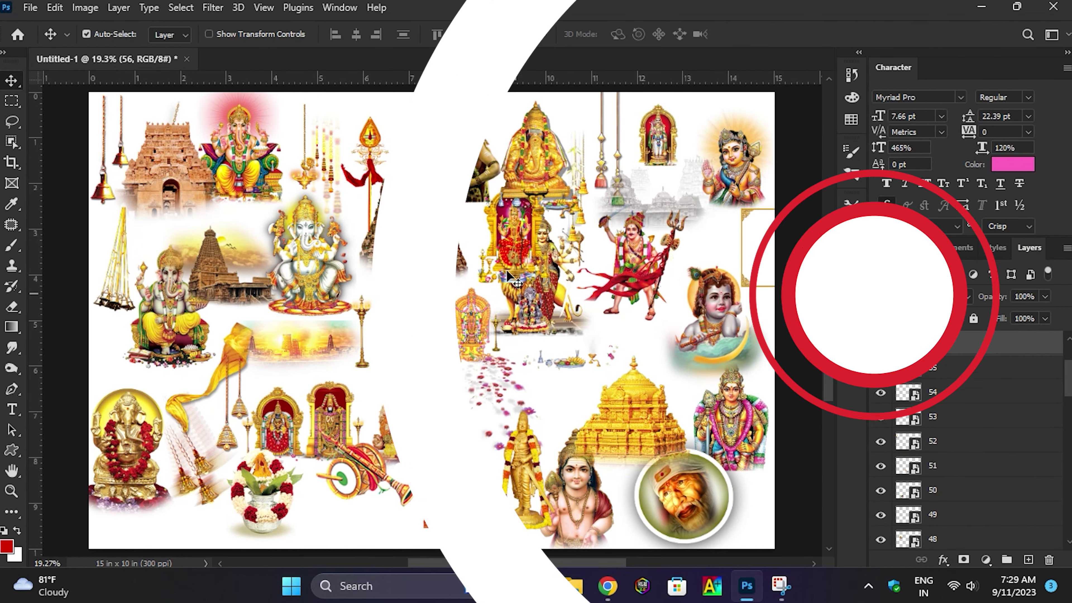